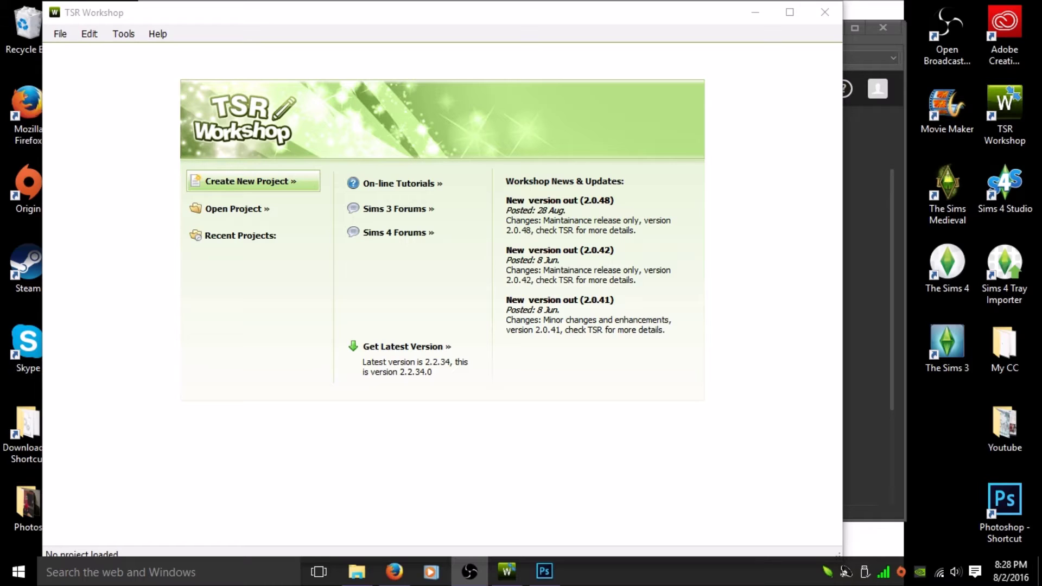
- Start a new TSR Workshop project from the start page to reach the New Project templates
{"action": "left_click", "coordinate": [498, 18]}
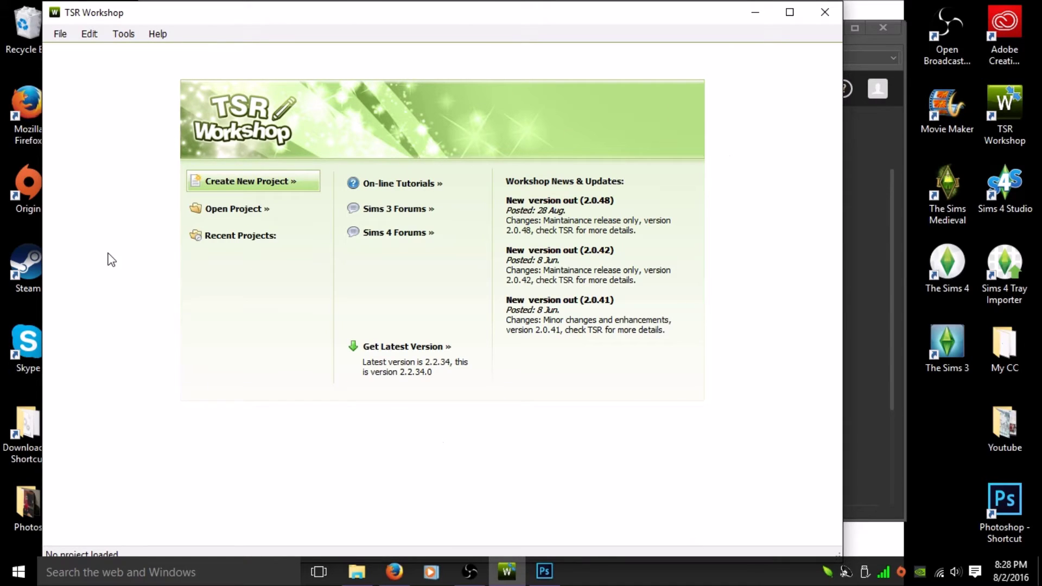
{"action": "left_click", "coordinate": [249, 182]}
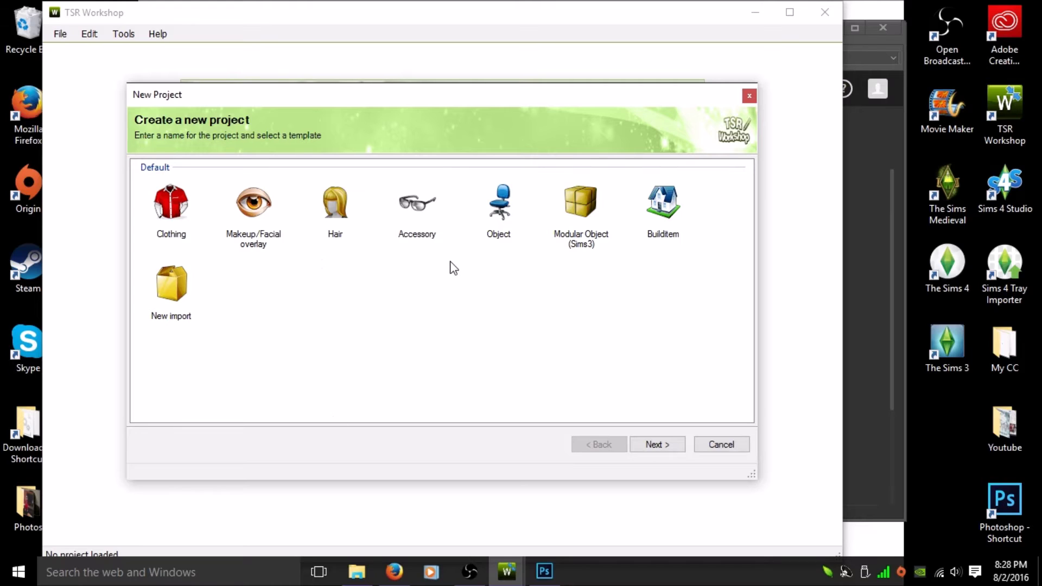
- Choose the Object template and expand the Decor category of objects to clone
{"action": "left_click", "coordinate": [498, 235]}
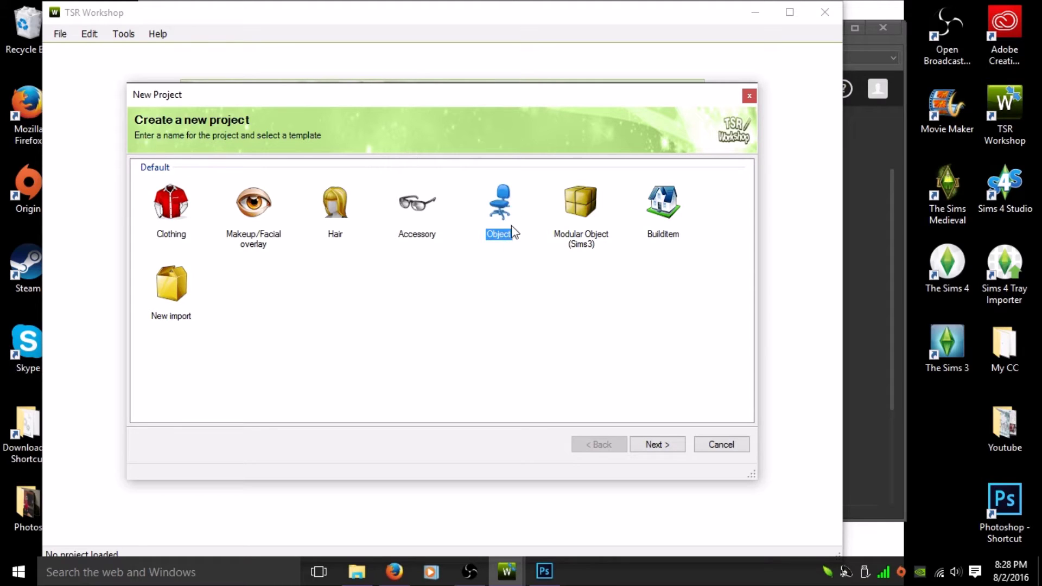
{"action": "left_click", "coordinate": [658, 445]}
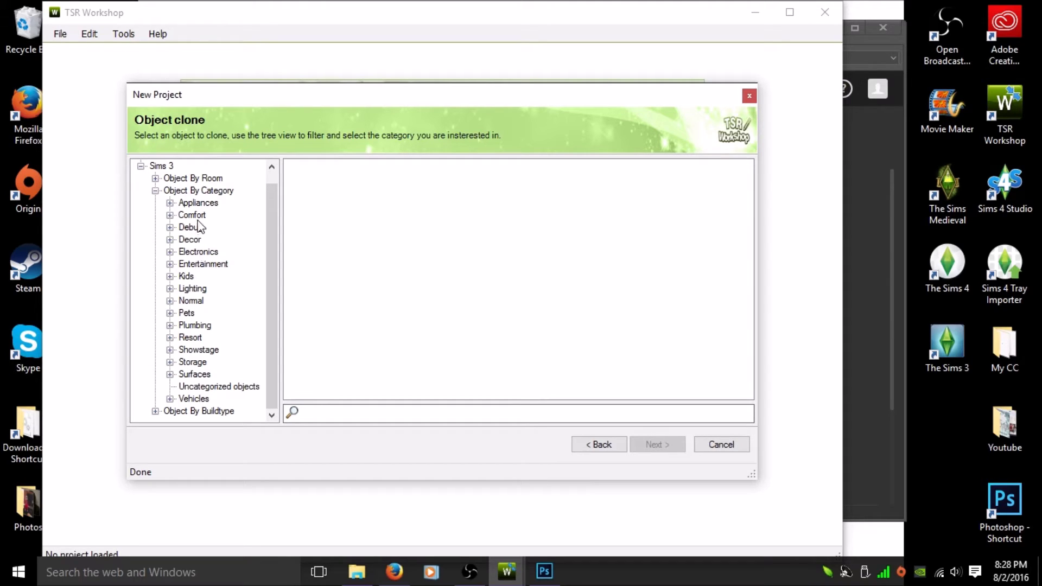
{"action": "left_click", "coordinate": [171, 240]}
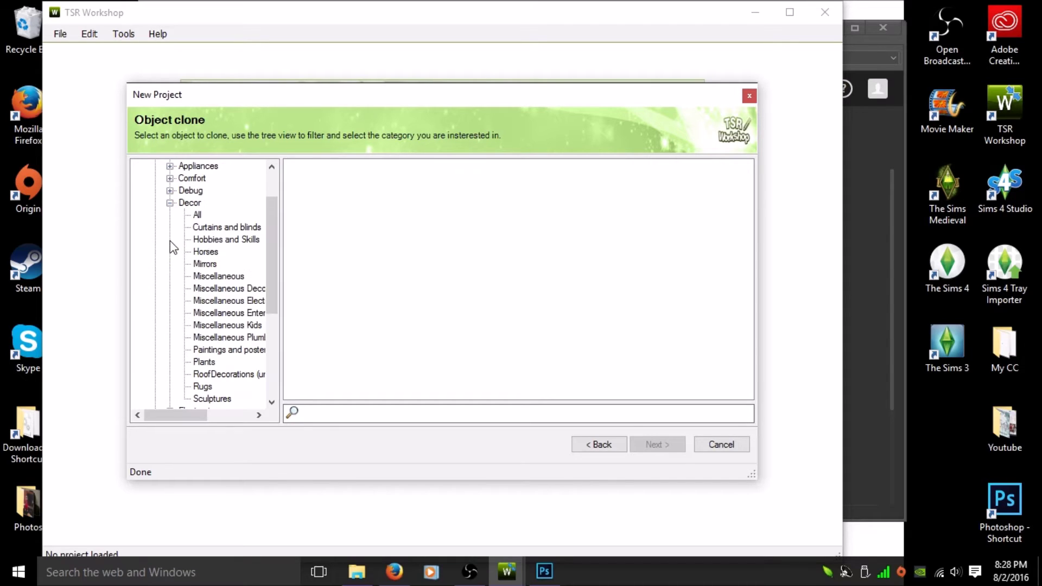
- Open Decor › Paintings and posters and browse through its objects
{"action": "left_click", "coordinate": [226, 352]}
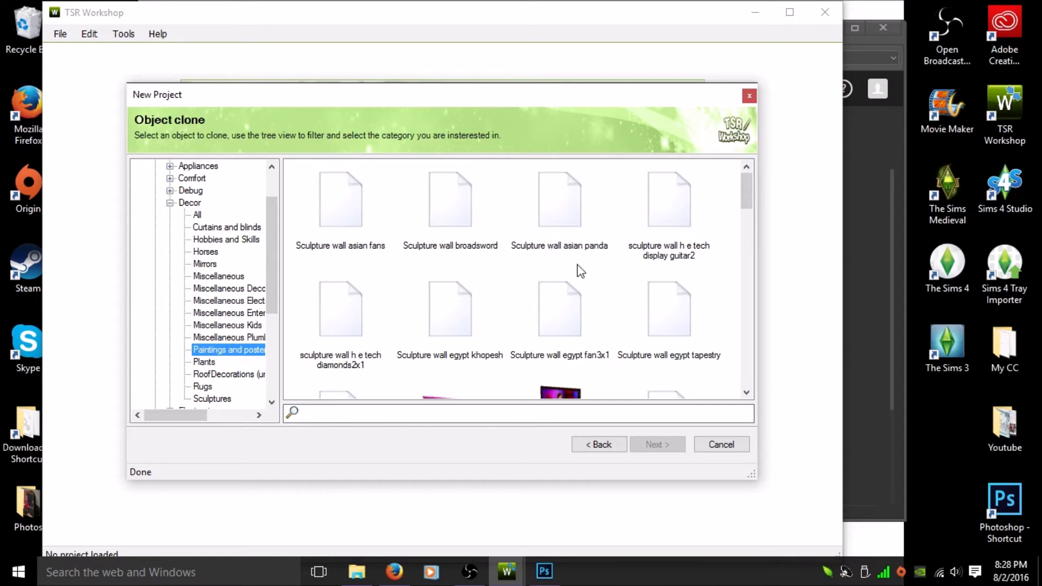
{"action": "scroll", "coordinate": [577, 267], "scroll_direction": "down", "scroll_amount": 2}
{"action": "scroll", "coordinate": [630, 279], "scroll_direction": "down", "scroll_amount": 5}
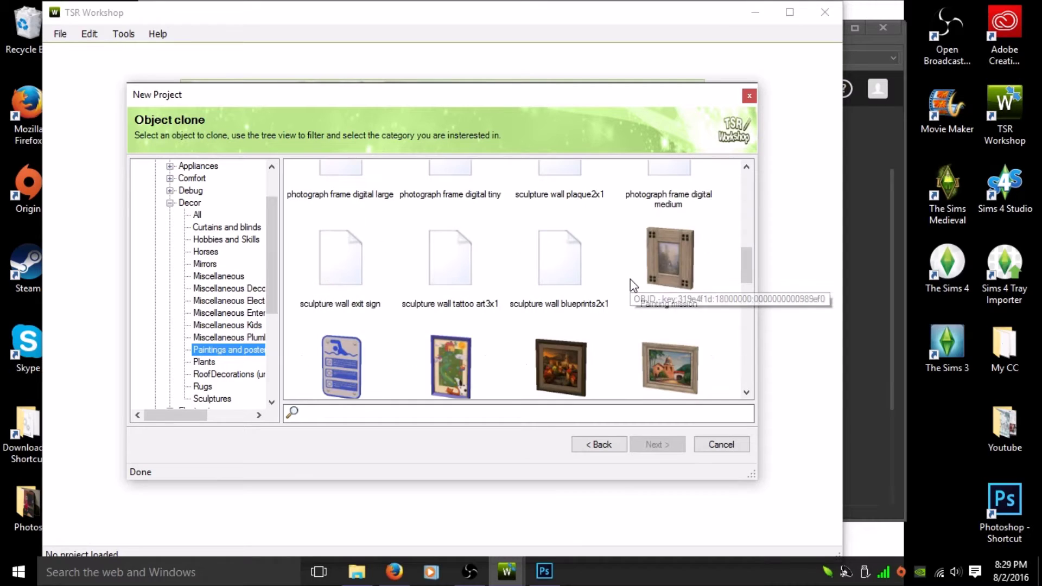
{"action": "scroll", "coordinate": [630, 279], "scroll_direction": "down", "scroll_amount": 2}
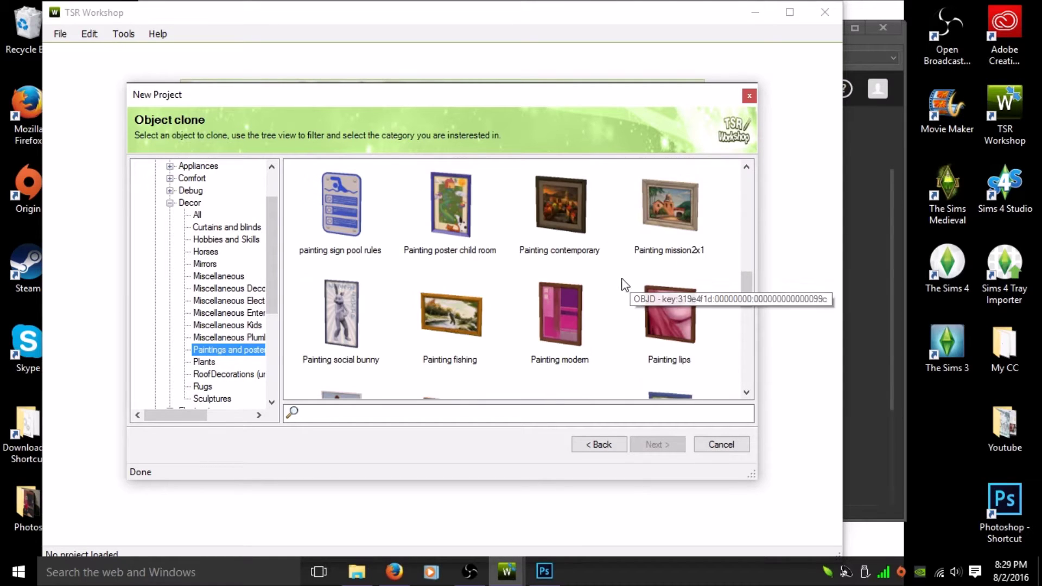
{"action": "scroll", "coordinate": [623, 282], "scroll_direction": "down", "scroll_amount": 3}
{"action": "scroll", "coordinate": [623, 282], "scroll_direction": "down", "scroll_amount": 3}
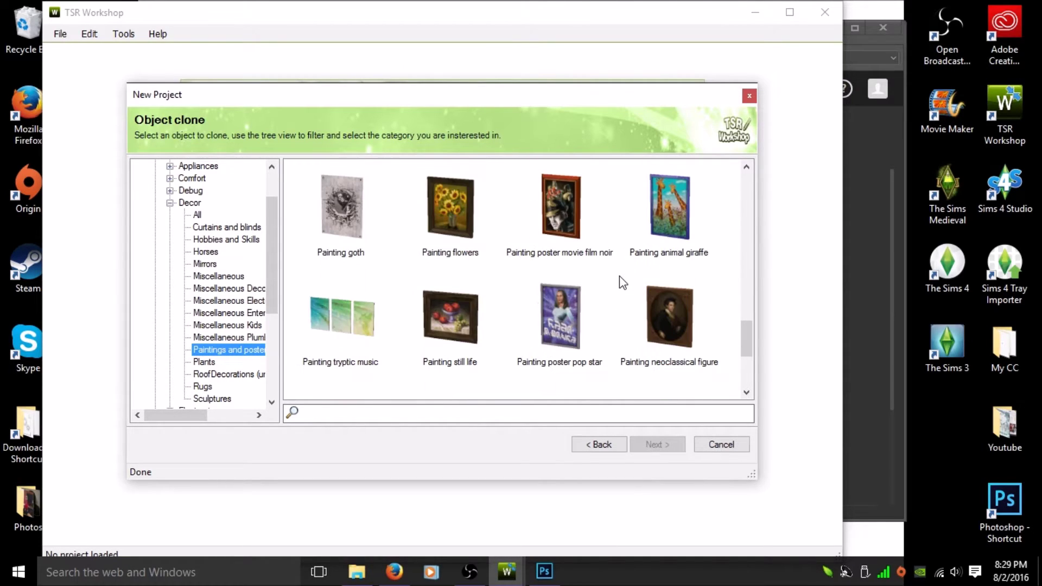
{"action": "scroll", "coordinate": [622, 282], "scroll_direction": "down", "scroll_amount": 3}
{"action": "scroll", "coordinate": [623, 282], "scroll_direction": "down", "scroll_amount": 1}
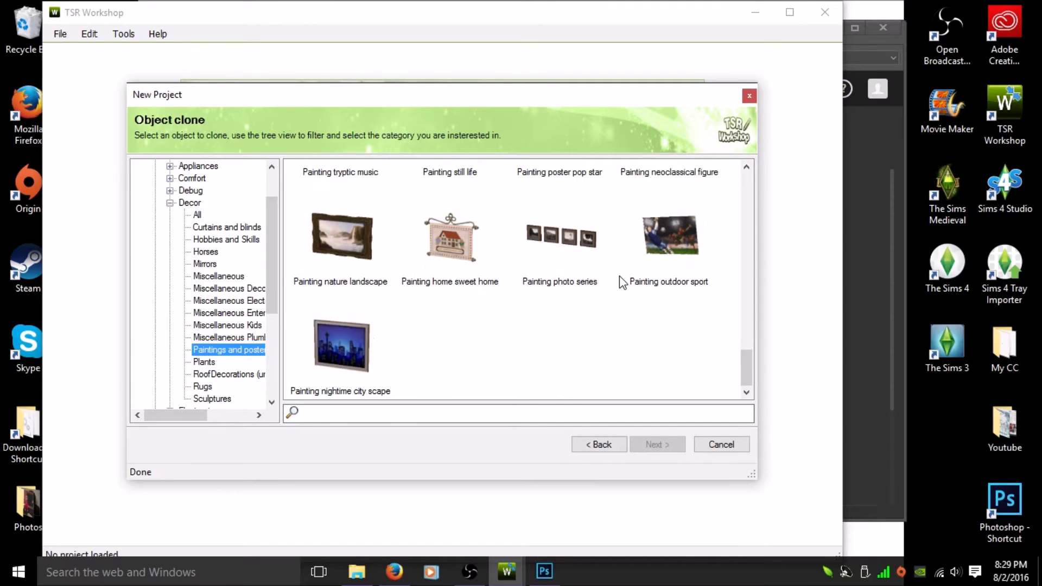
{"action": "scroll", "coordinate": [620, 281], "scroll_direction": "up", "scroll_amount": 6}
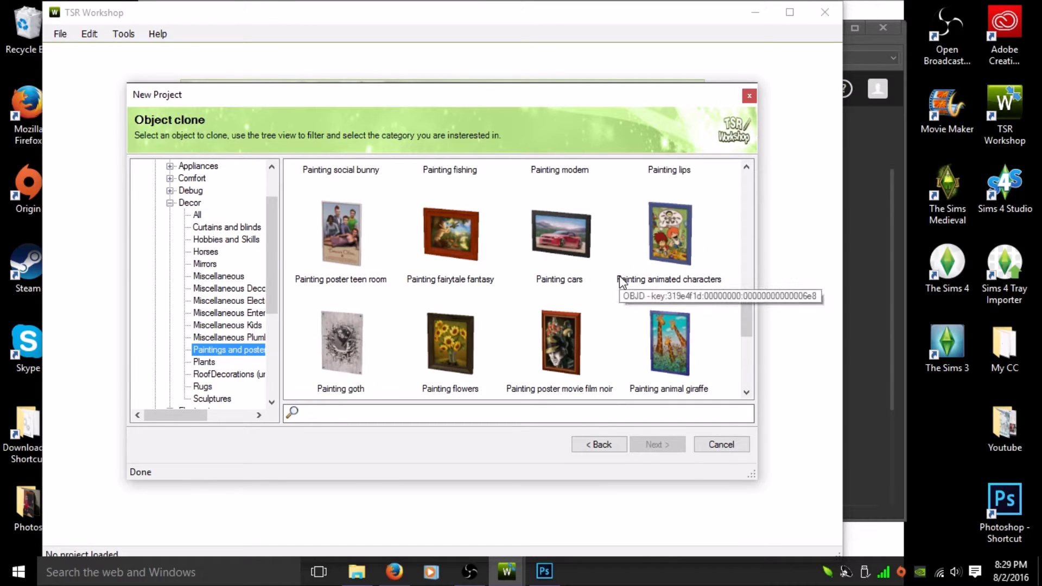
{"action": "scroll", "coordinate": [619, 277], "scroll_direction": "up", "scroll_amount": 2}
{"action": "scroll", "coordinate": [620, 276], "scroll_direction": "up", "scroll_amount": 2}
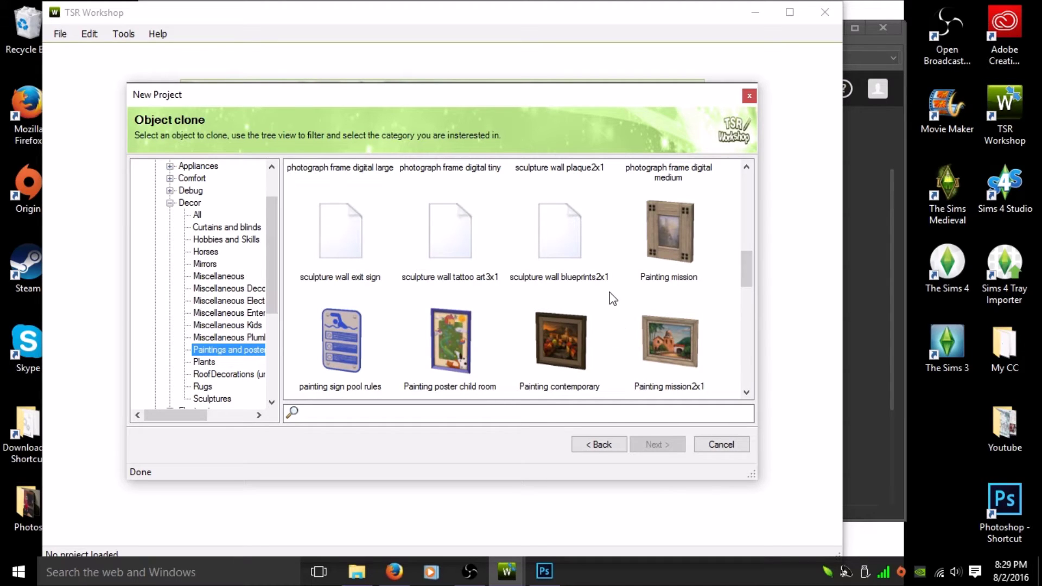
{"action": "scroll", "coordinate": [610, 304], "scroll_direction": "down", "scroll_amount": 3}
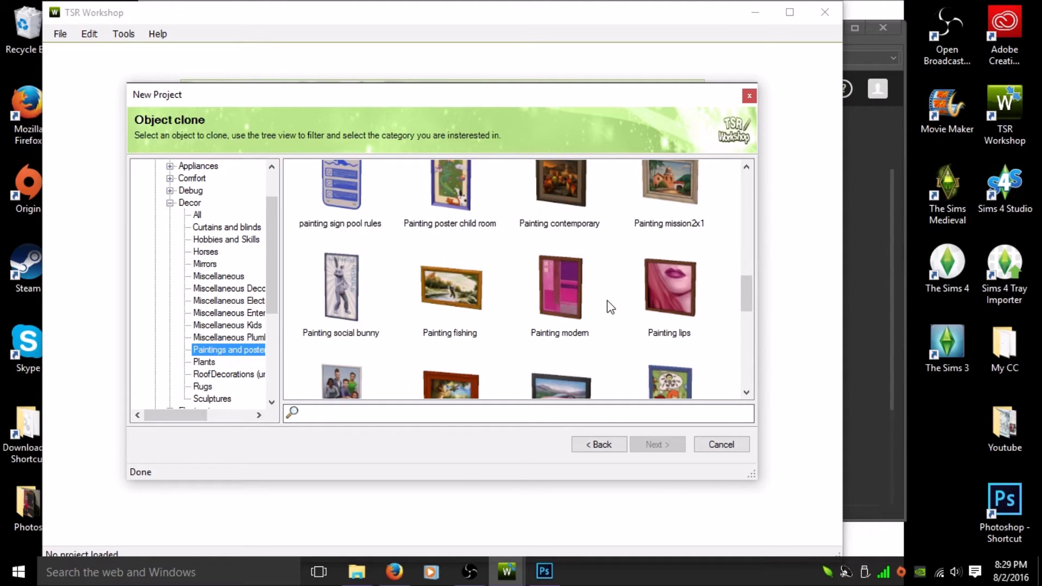
{"action": "scroll", "coordinate": [610, 307], "scroll_direction": "down", "scroll_amount": 2}
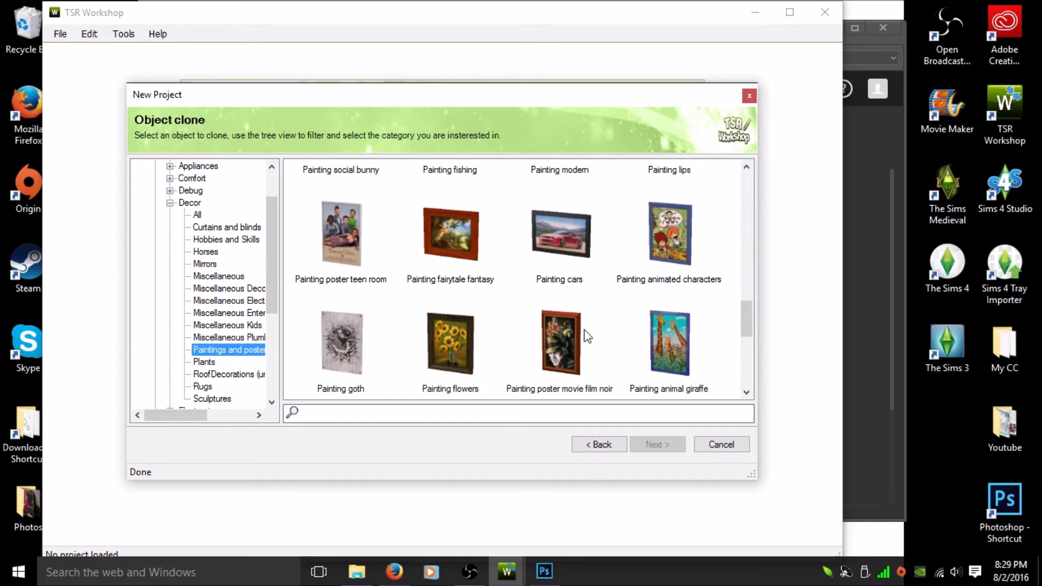
- Select Painting poster pop star as the clone source and continue to project details
{"action": "left_click", "coordinate": [565, 337]}
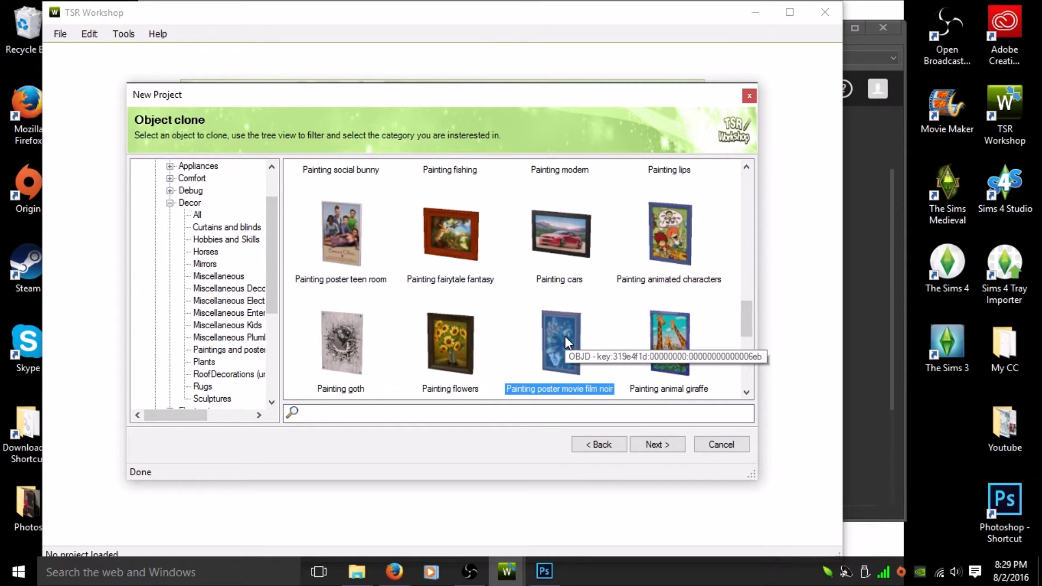
{"action": "scroll", "coordinate": [565, 336], "scroll_direction": "down", "scroll_amount": 6}
{"action": "scroll", "coordinate": [565, 336], "scroll_direction": "up", "scroll_amount": 3}
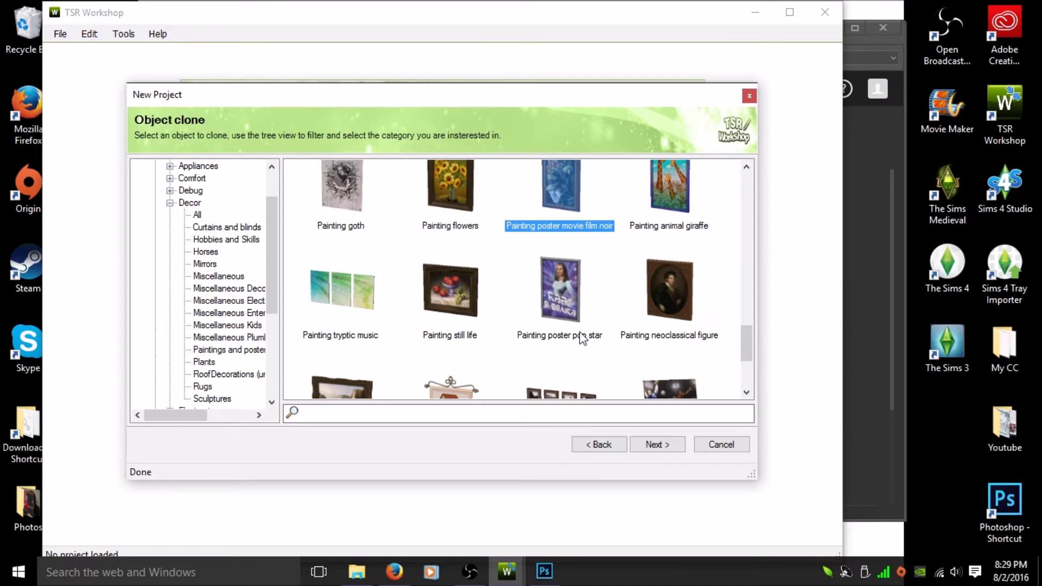
{"action": "left_click", "coordinate": [559, 278]}
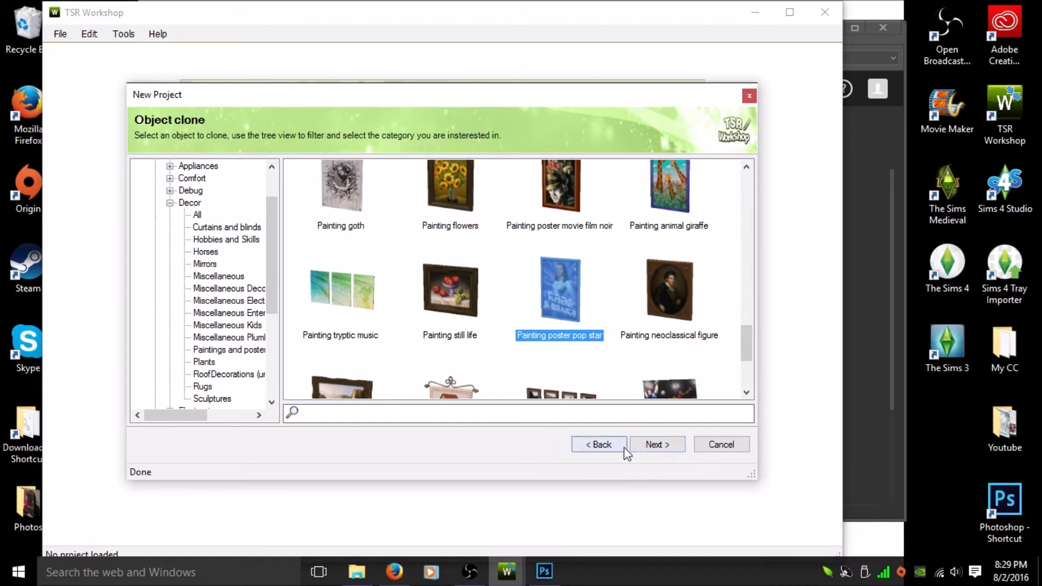
{"action": "left_click", "coordinate": [658, 446]}
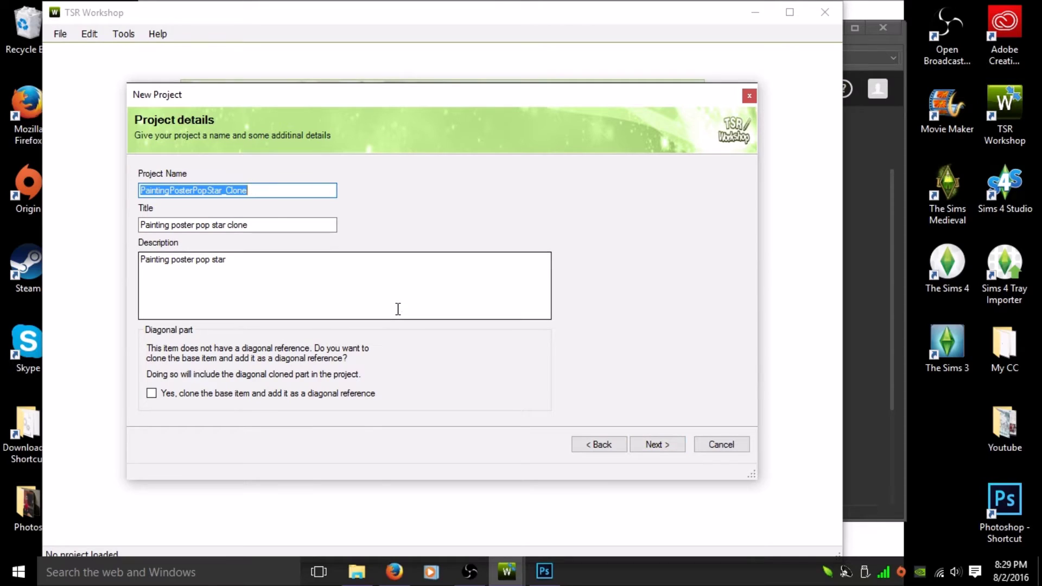
- Name and title the project CanadianSimmer_Ballerina_Painting
{"action": "type", "text": "Can"}
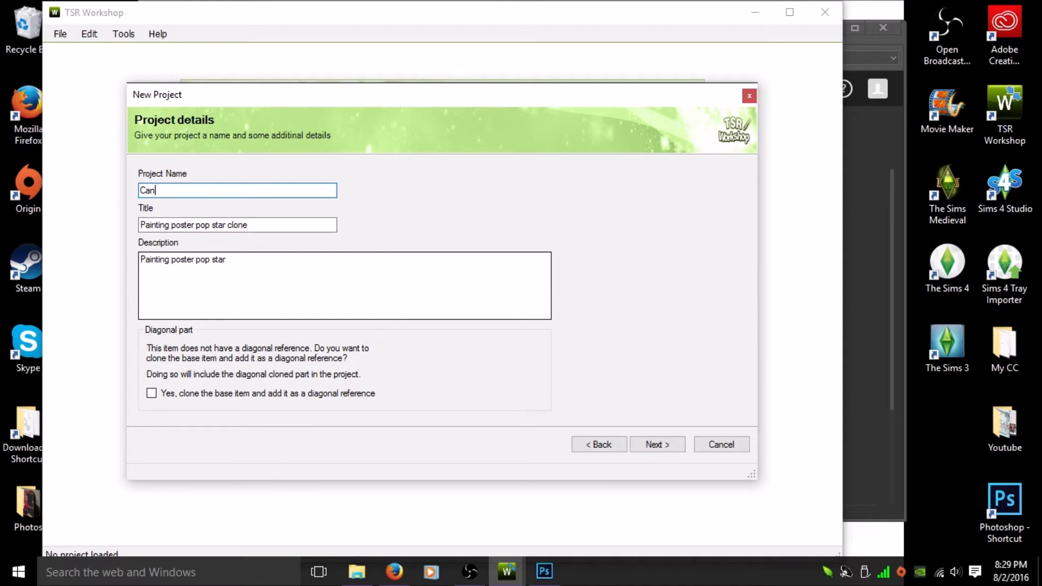
{"action": "type", "text": "adianSimmer_Ballerina_Painting"}
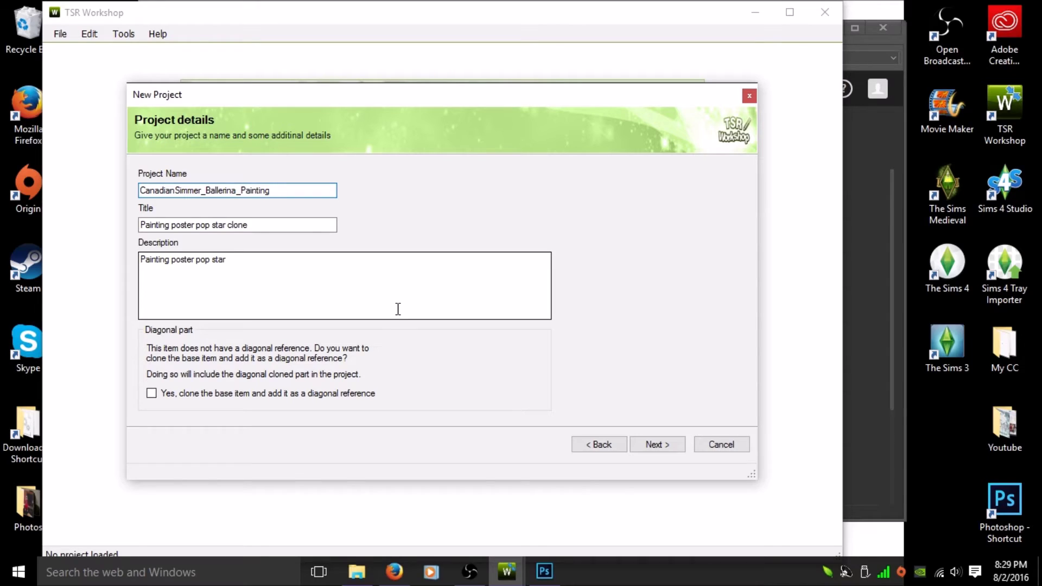
{"action": "key", "text": "Tab"}
{"action": "type", "text": "Canad"}
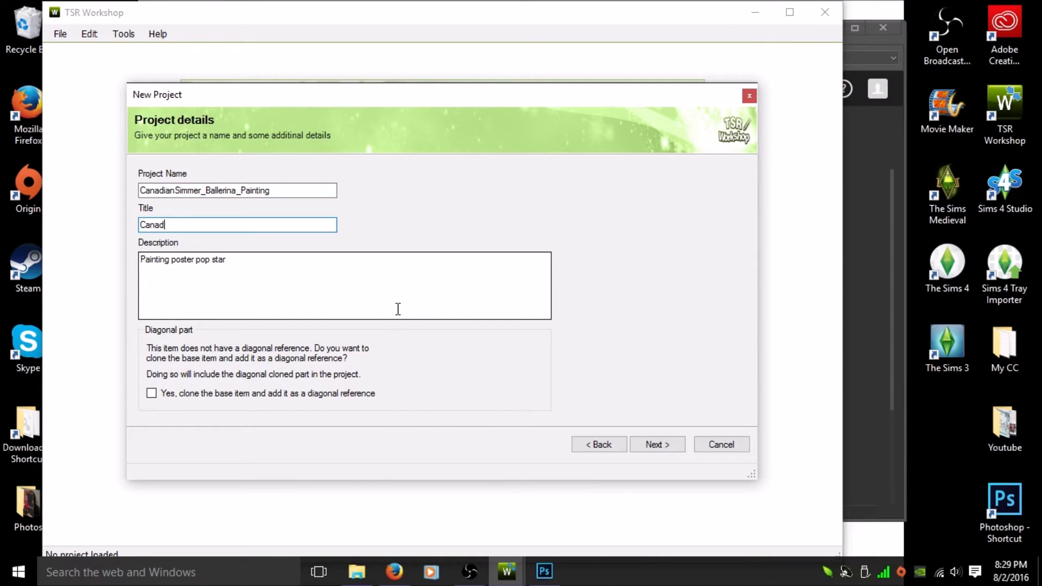
{"action": "type", "text": "ianSimmer_Ballerina_Painting"}
- Replace the description with 'Ballerina Painting by the CanadianSimmer' and finish the wizard
{"action": "left_click_drag", "start_coordinate": [259, 260], "coordinate": [104, 266]}
{"action": "type", "text": "Ballerina "}
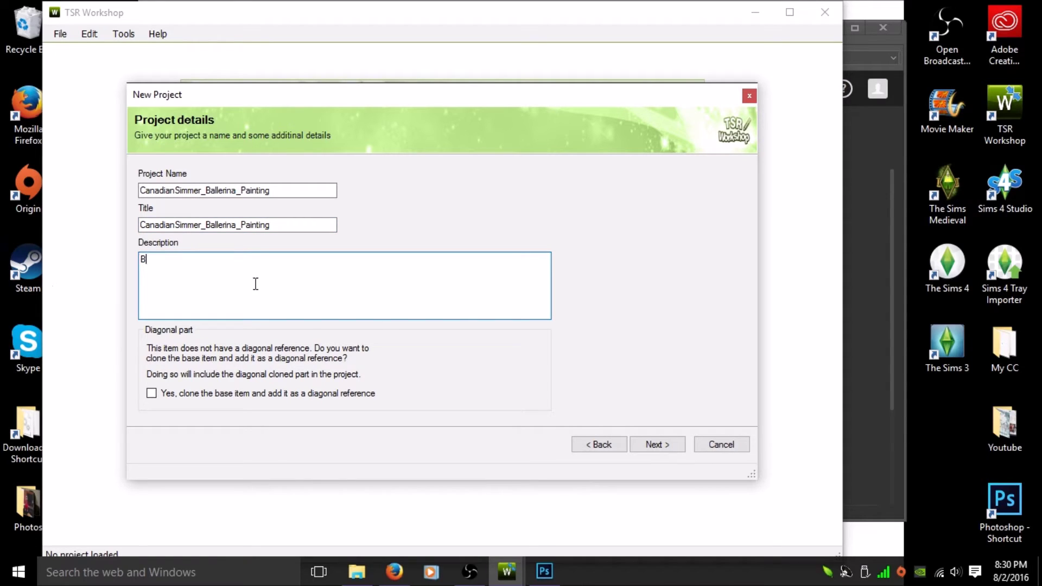
{"action": "type", "text": "Painting by the CanadianSImmer"}
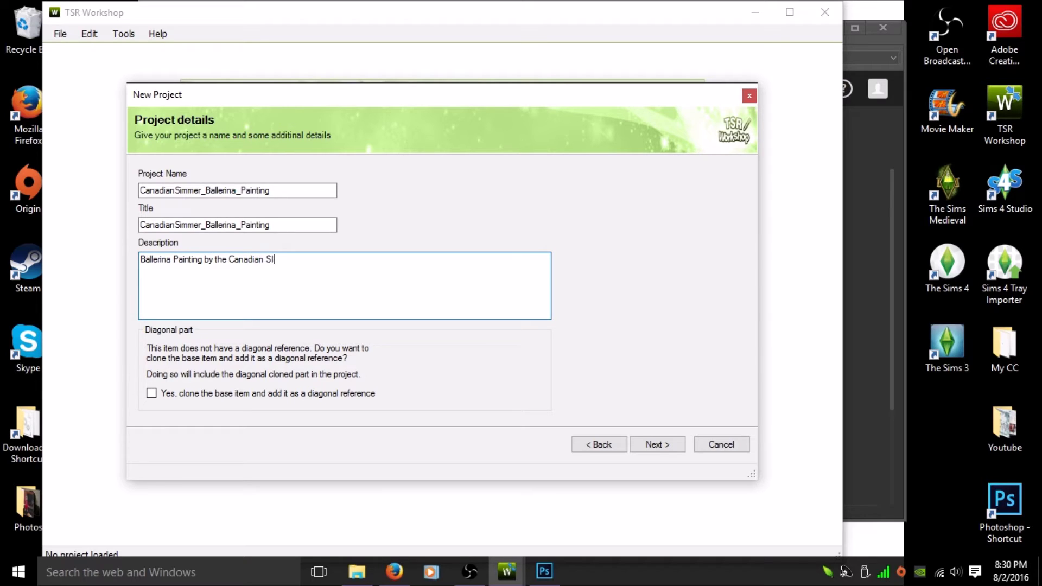
{"action": "key", "text": "BackSpace"}
{"action": "key", "text": "BackSpace"}
{"action": "key", "text": "BackSpace"}
{"action": "key", "text": "BackSpace"}
{"action": "key", "text": "BackSpace"}
{"action": "type", "text": "immer"}
{"action": "left_click", "coordinate": [653, 446]}
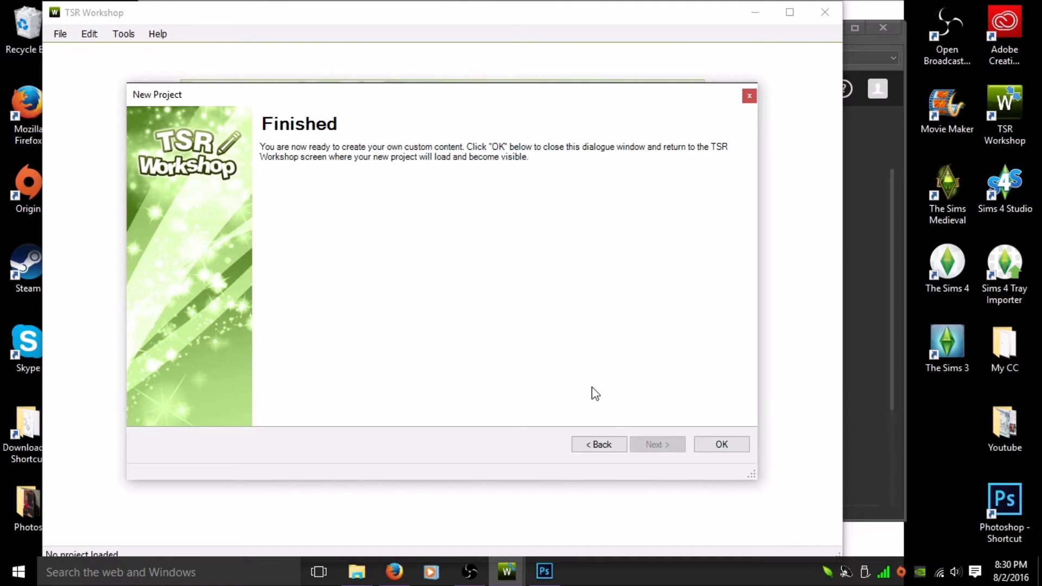
- Open the new project and show the painting's Textures tab
{"action": "left_click", "coordinate": [711, 445]}
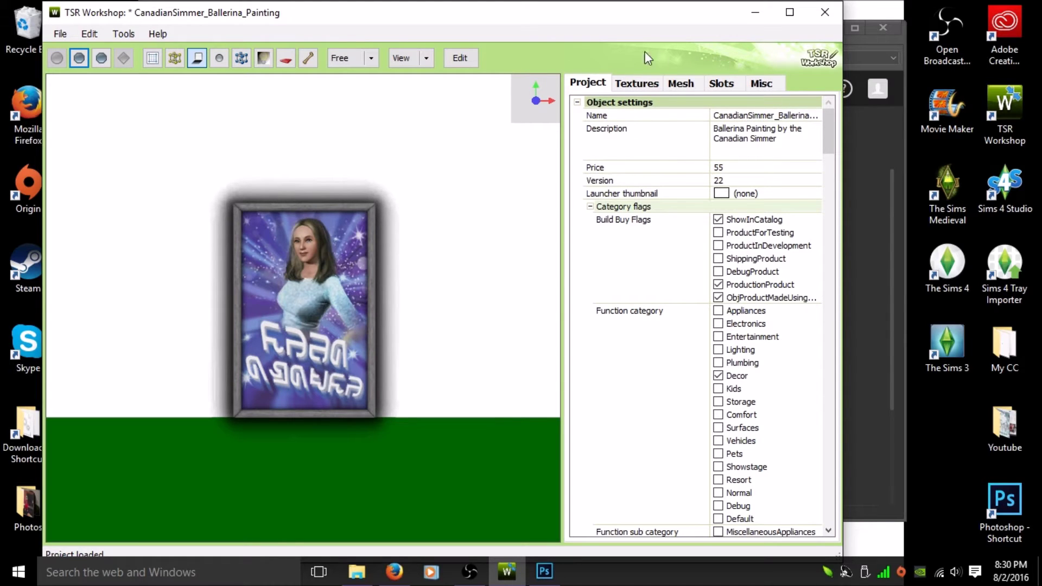
{"action": "left_click", "coordinate": [641, 86]}
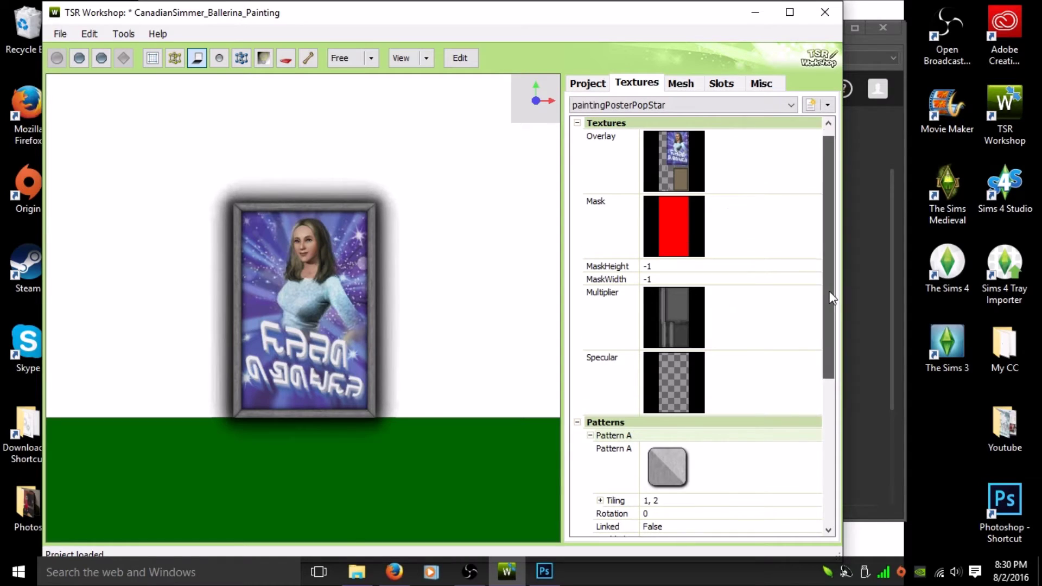
{"action": "left_click_drag", "start_coordinate": [829, 285], "coordinate": [843, 455]}
- Expand Stencils and Stencil A, then return to the top and select Overlay
{"action": "left_click", "coordinate": [577, 526]}
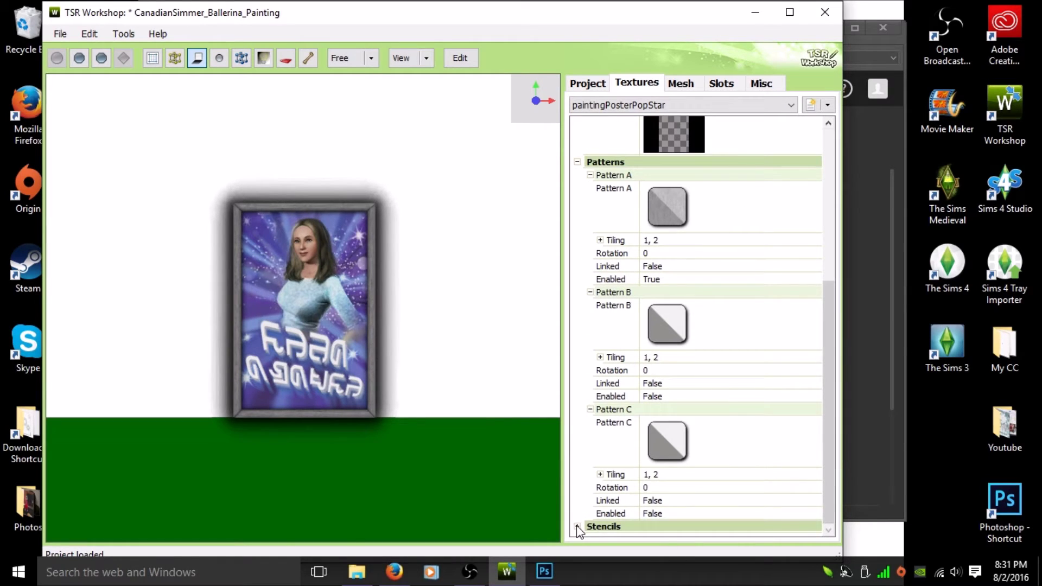
{"action": "scroll", "coordinate": [726, 365], "scroll_direction": "down", "scroll_amount": 2}
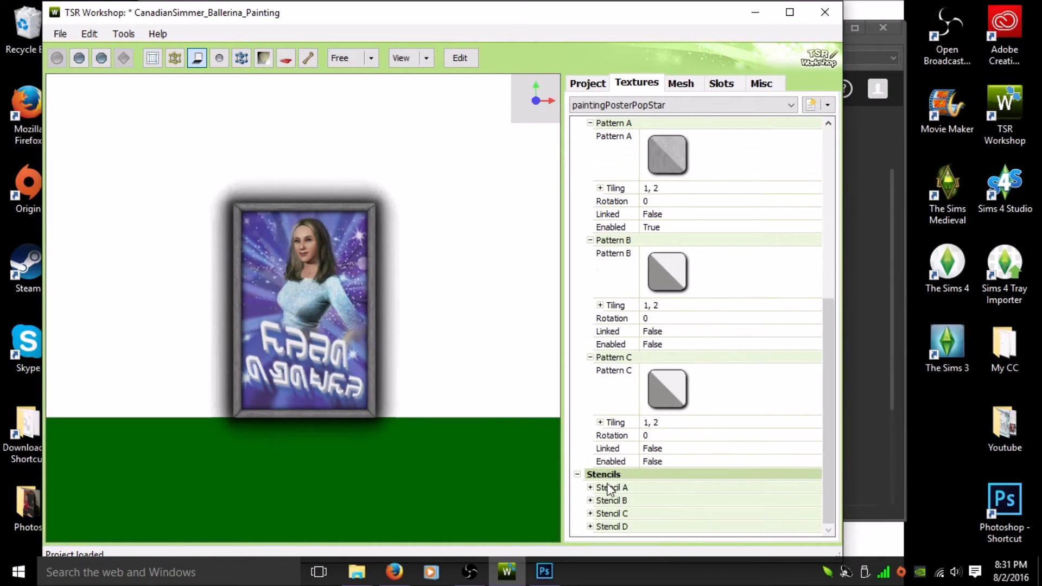
{"action": "left_click", "coordinate": [590, 488]}
{"action": "scroll", "coordinate": [770, 424], "scroll_direction": "down", "scroll_amount": 4}
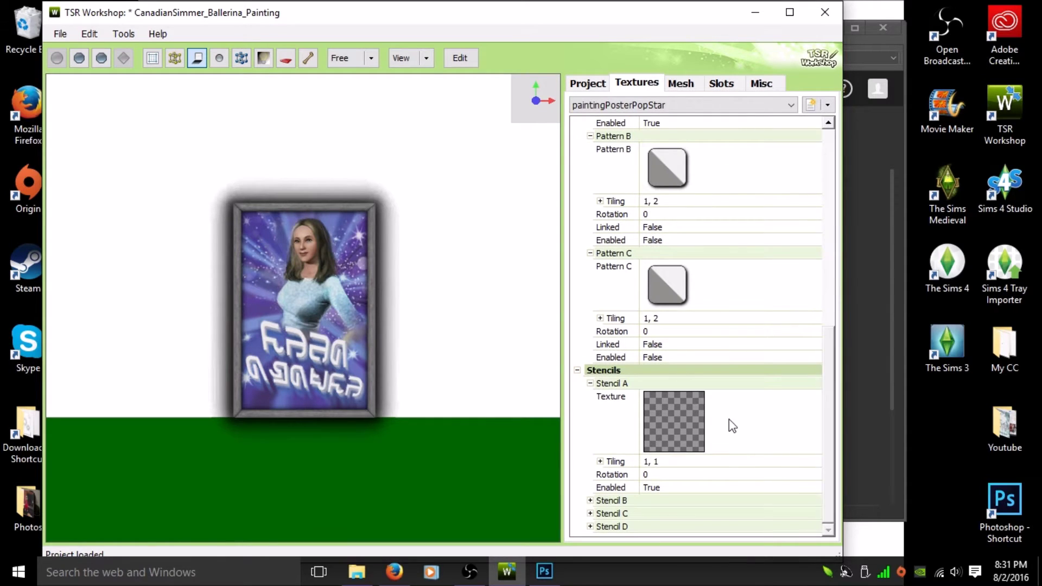
{"action": "left_click_drag", "start_coordinate": [830, 415], "coordinate": [695, 142]}
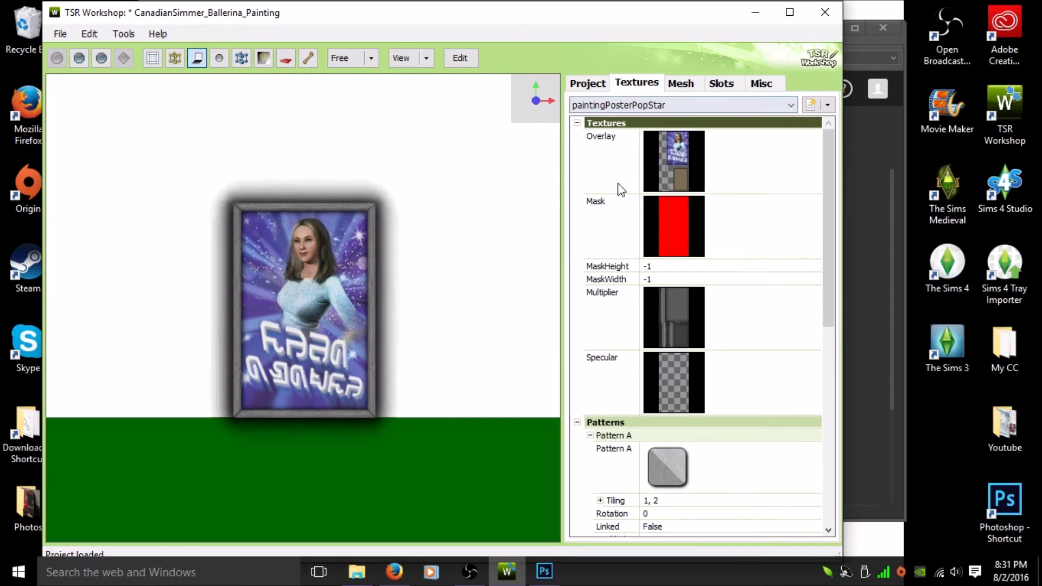
{"action": "left_click", "coordinate": [746, 161]}
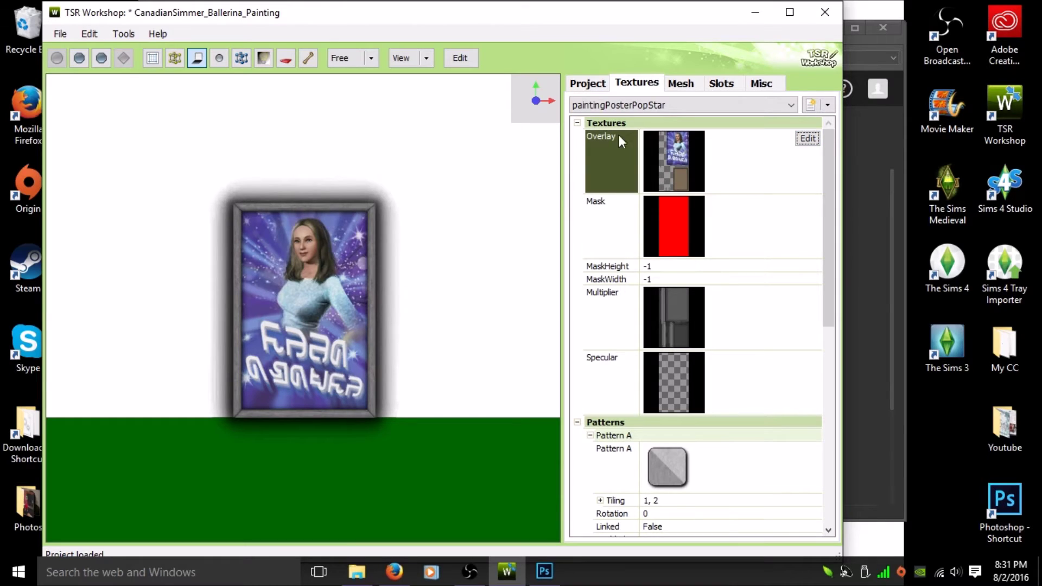
- Export the Overlay texture as a DDS file named 1 to the Desktop and open File Explorer
{"action": "left_click", "coordinate": [798, 141]}
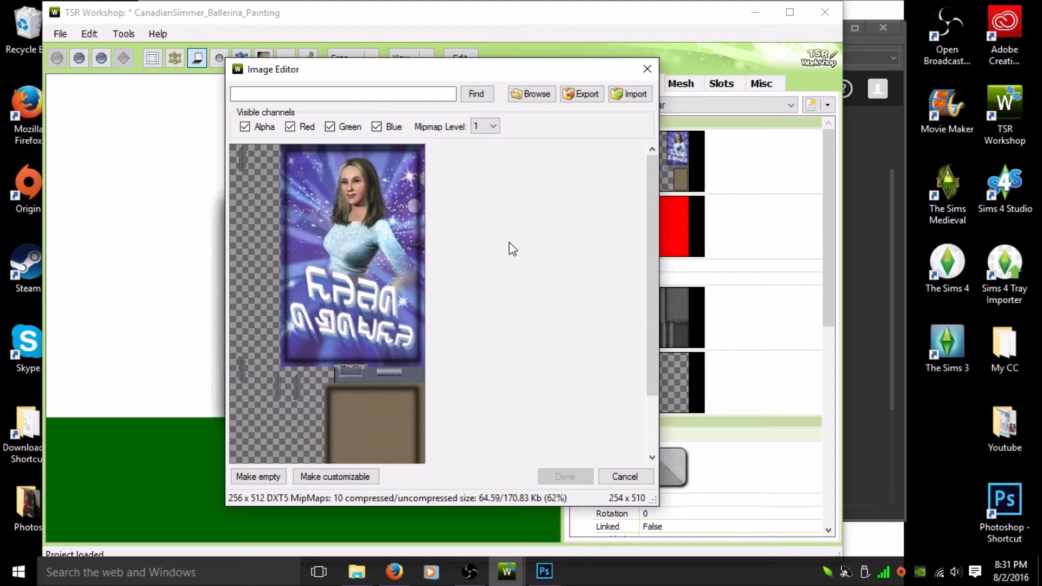
{"action": "left_click", "coordinate": [584, 93]}
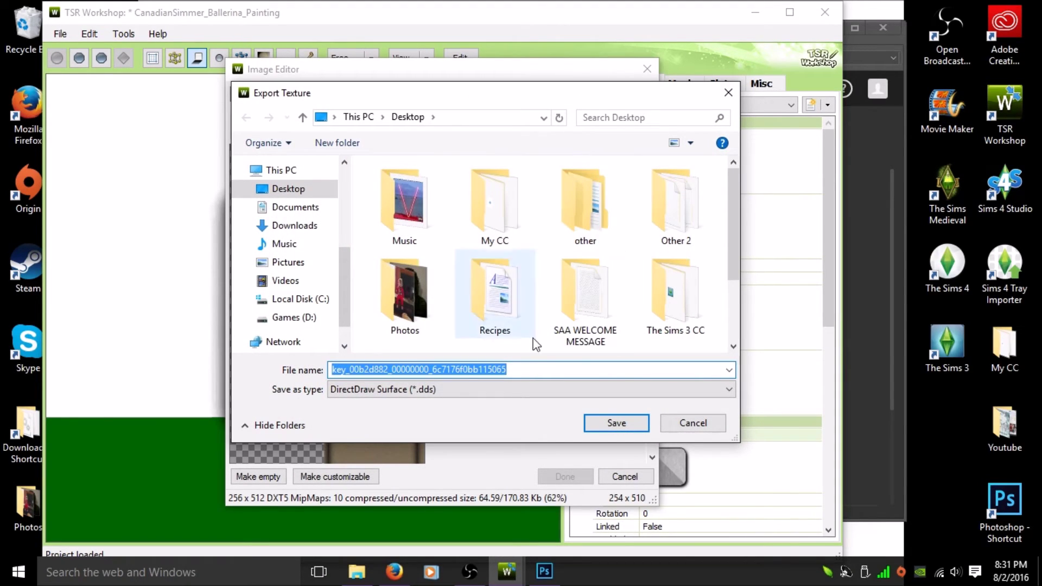
{"action": "type", "text": "5"}
{"action": "key", "text": "Return"}
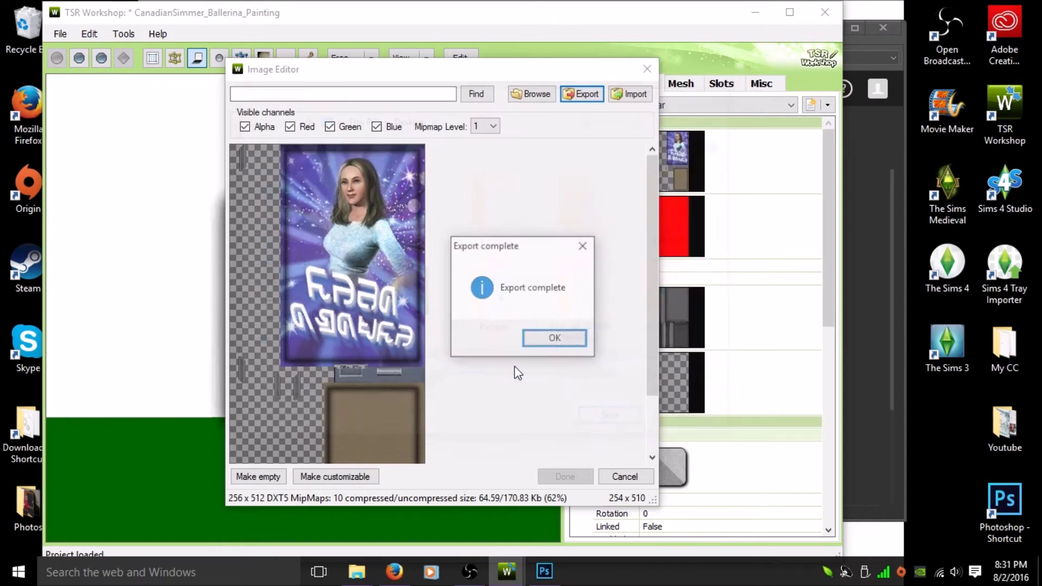
{"action": "left_click", "coordinate": [527, 340]}
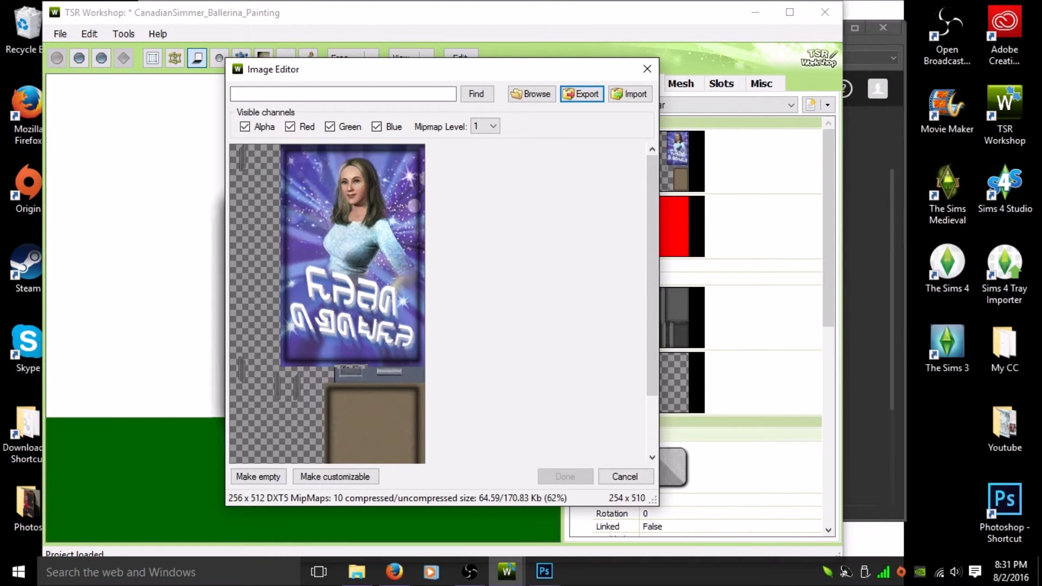
{"action": "key", "text": "super+e"}
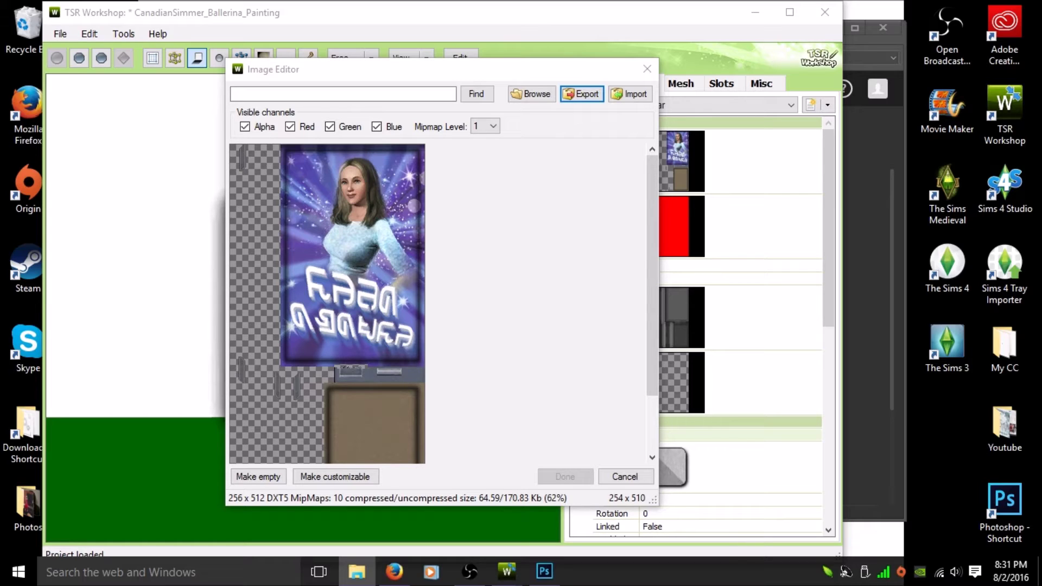
{"action": "left_click_drag", "start_coordinate": [1041, 23], "coordinate": [632, 21]}
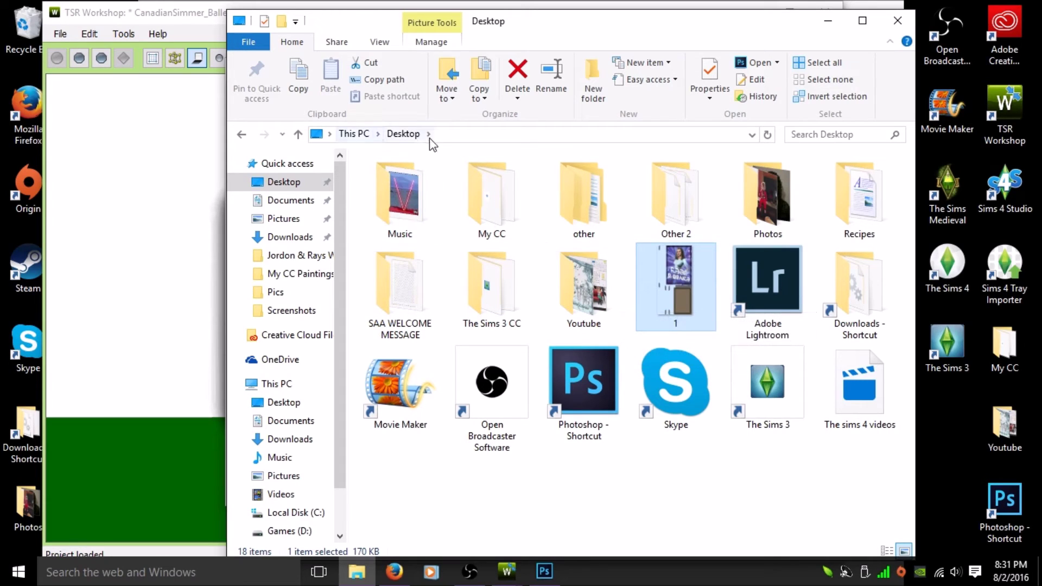
- Open file 1 with Adobe Photoshop CC 2015 and maximize the Photoshop window
{"action": "right_click", "coordinate": [675, 272]}
{"action": "mouse_move", "coordinate": [699, 341]}
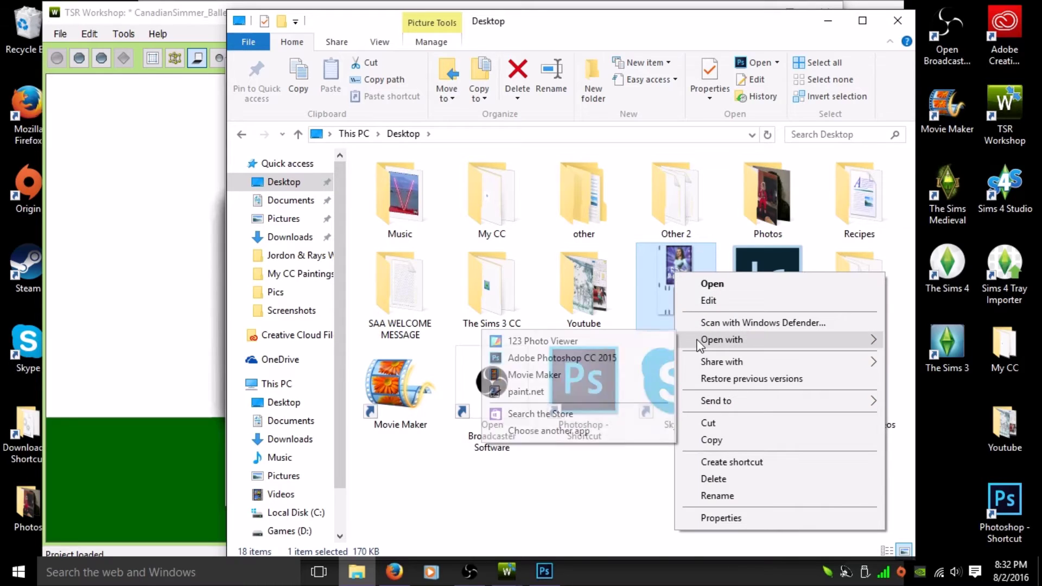
{"action": "left_click", "coordinate": [570, 358]}
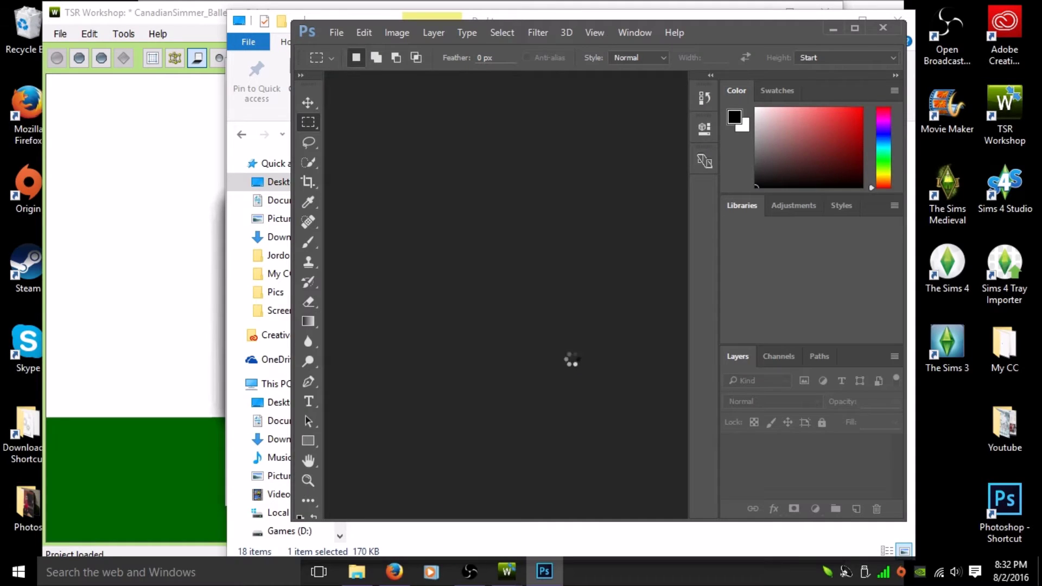
{"action": "left_click", "coordinate": [856, 28]}
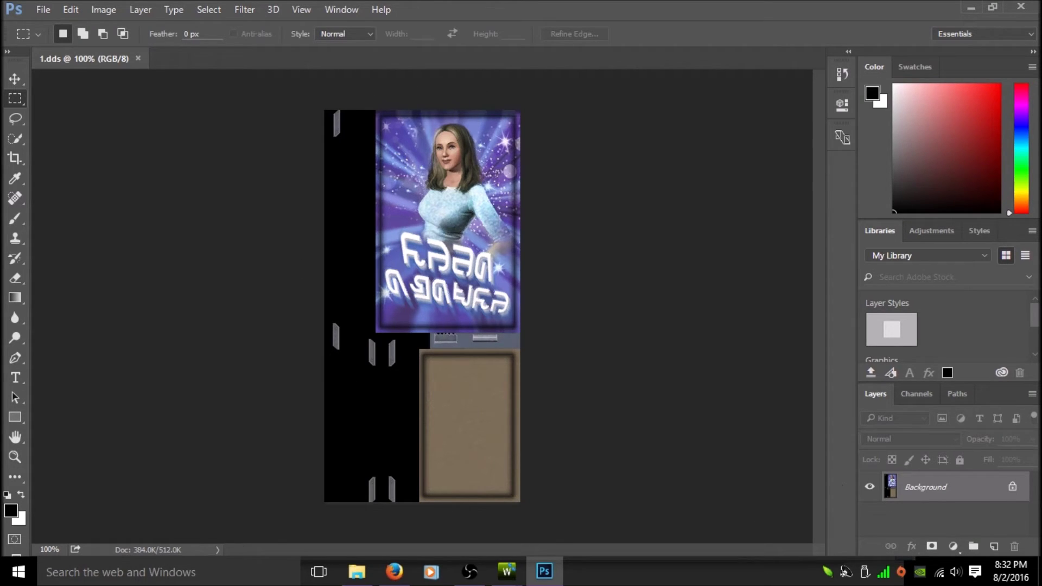
- Convert Background to Layer 0 and delete the portrait picture area to transparency
{"action": "double_click", "coordinate": [943, 487]}
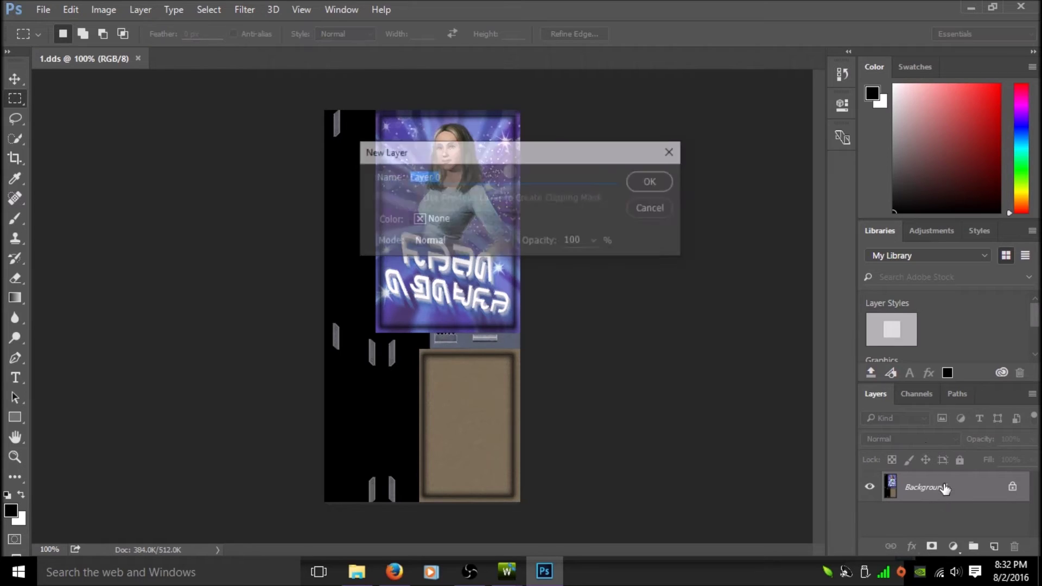
{"action": "left_click", "coordinate": [657, 181]}
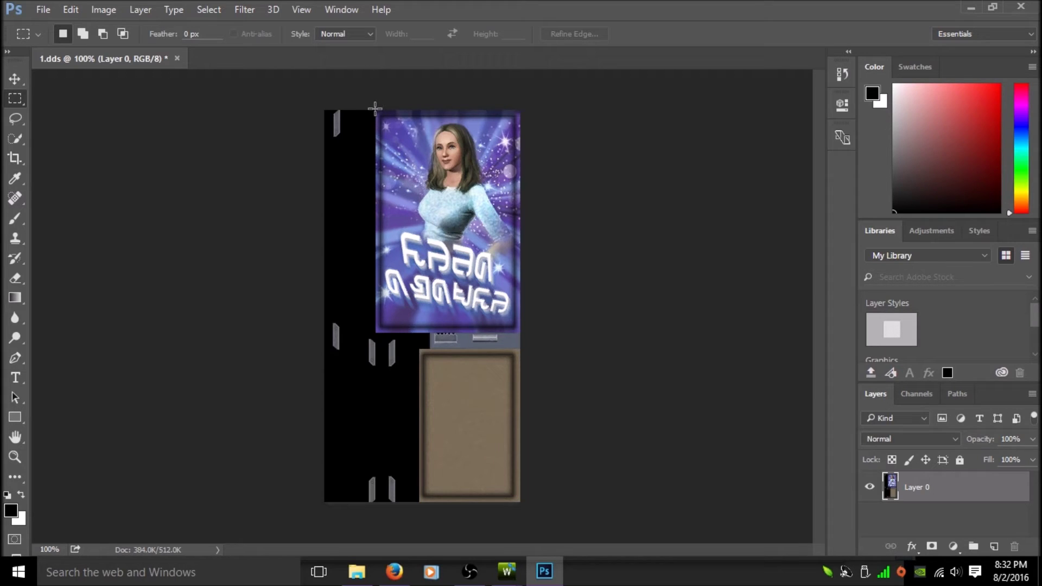
{"action": "left_click_drag", "start_coordinate": [375, 109], "coordinate": [520, 333]}
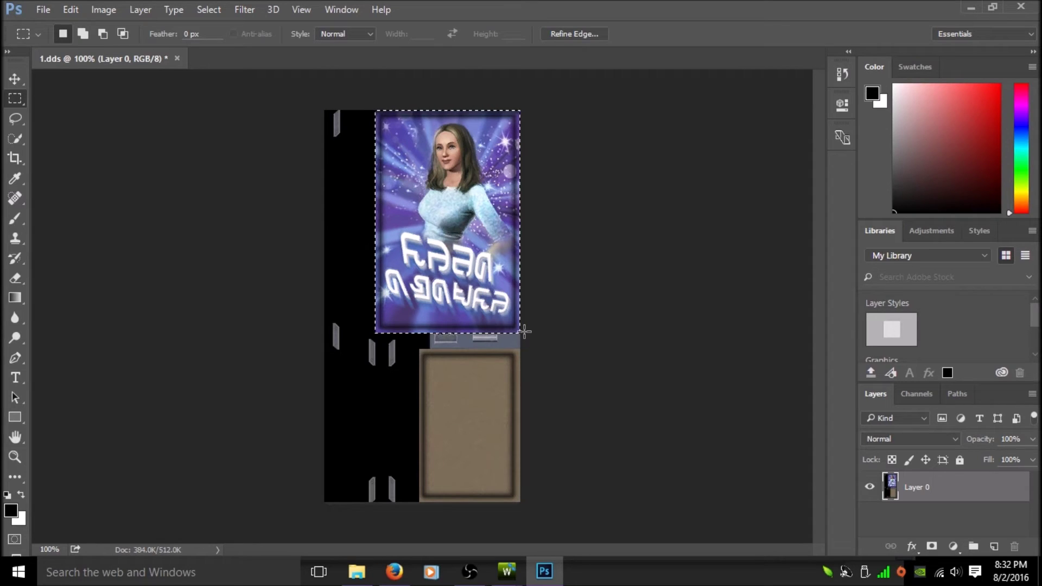
{"action": "key", "text": "Delete"}
{"action": "left_click", "coordinate": [524, 332]}
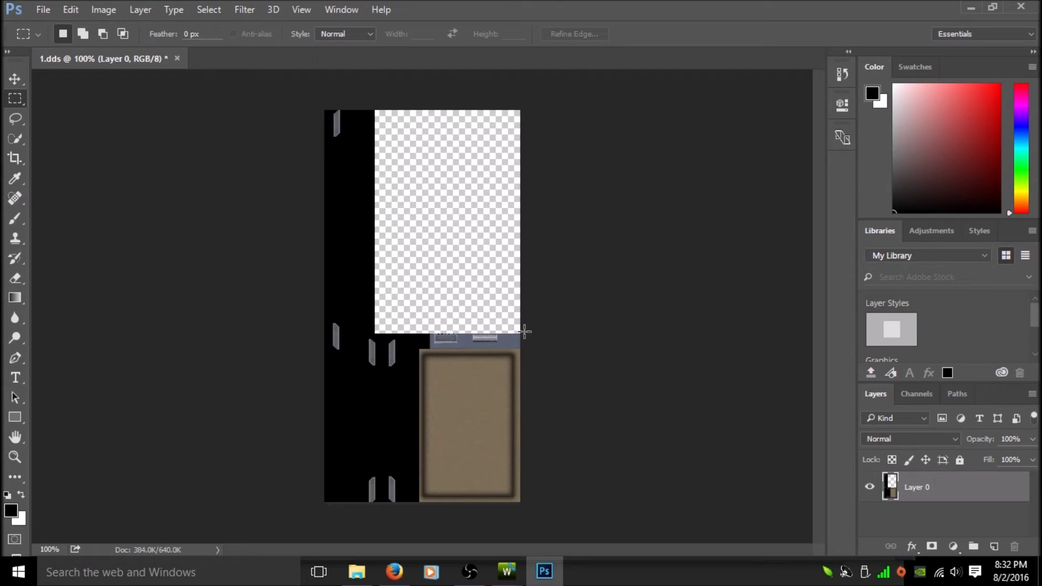
{"action": "left_click", "coordinate": [356, 572]}
- Open My CC › Pics › Ballerina and drag the watercolour ballerina image onto the Photoshop canvas
{"action": "left_click_drag", "start_coordinate": [636, 32], "coordinate": [438, 48]}
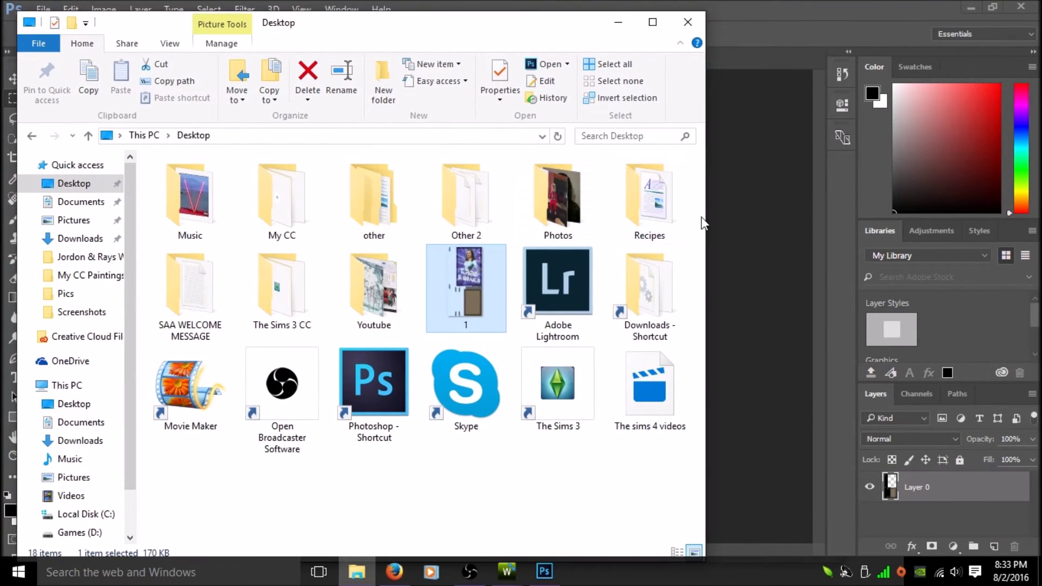
{"action": "left_click_drag", "start_coordinate": [705, 218], "coordinate": [462, 224]}
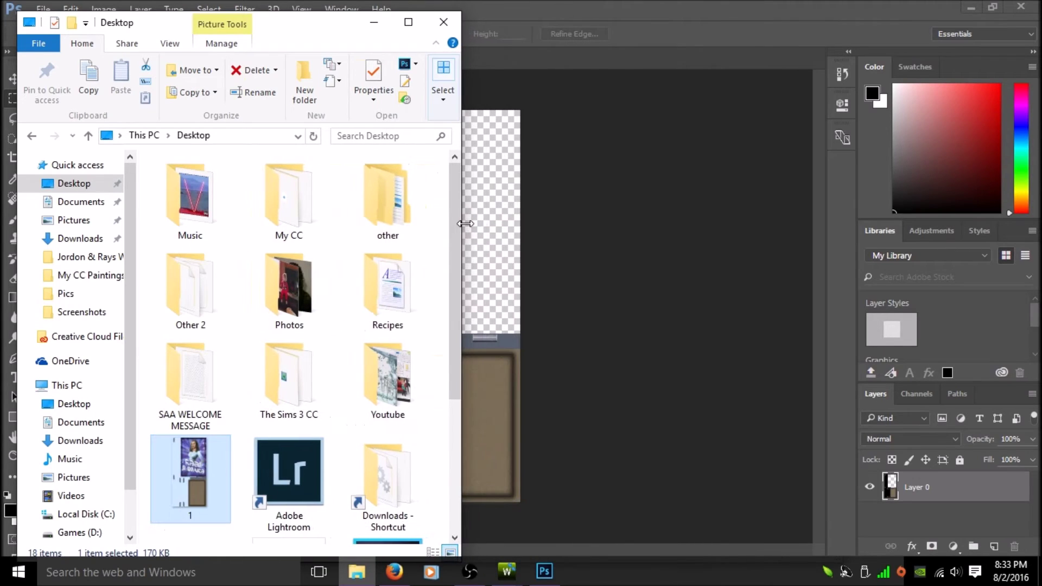
{"action": "left_click_drag", "start_coordinate": [340, 34], "coordinate": [323, 33]}
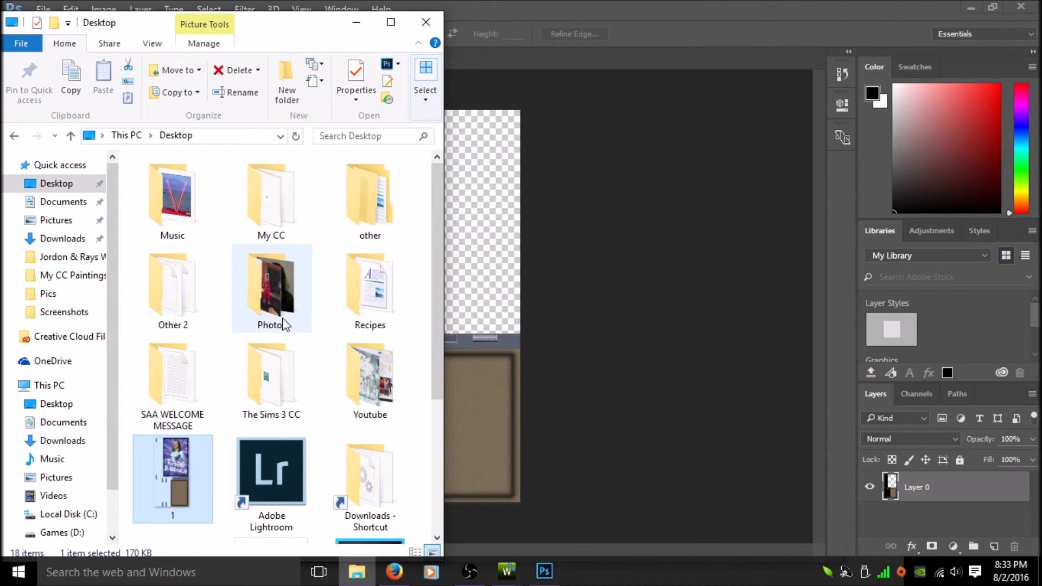
{"action": "double_click", "coordinate": [279, 213]}
{"action": "double_click", "coordinate": [279, 213]}
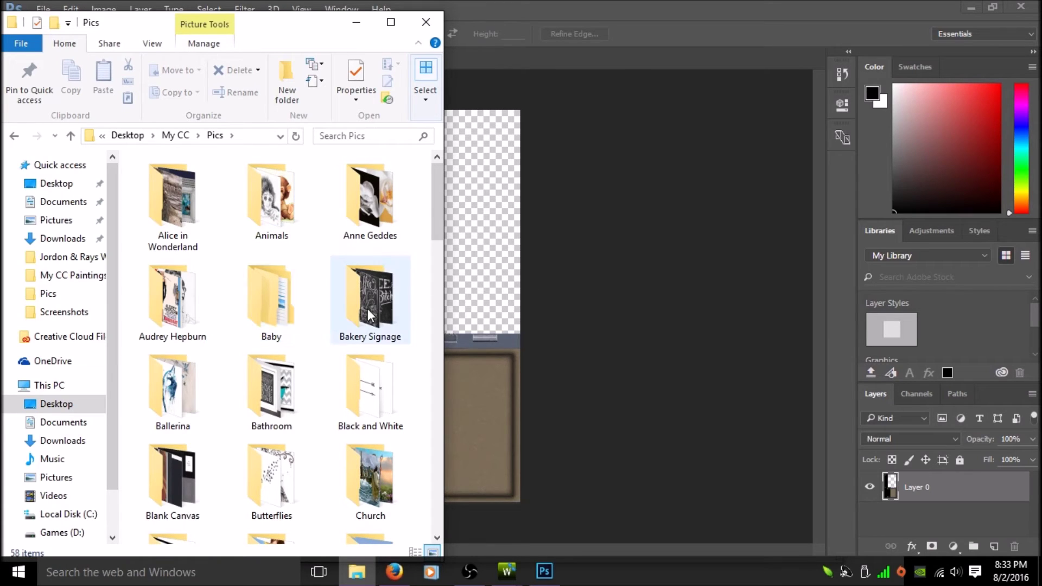
{"action": "double_click", "coordinate": [172, 390]}
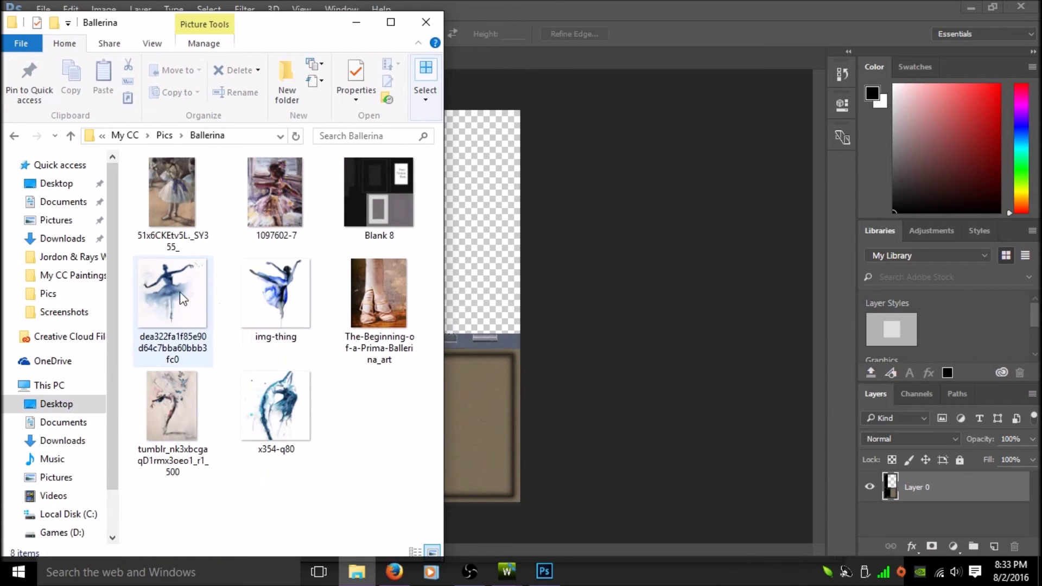
{"action": "left_click_drag", "start_coordinate": [181, 423], "coordinate": [598, 302]}
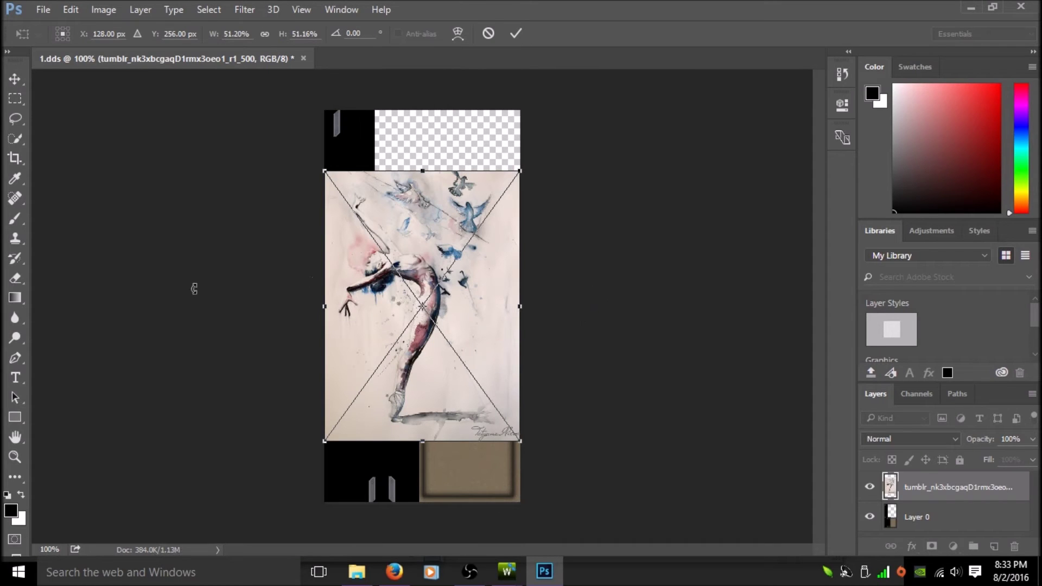
- Drop the ballerina image into 1.dds, scale it to fill the cleared area, and commit
{"action": "left_click", "coordinate": [356, 571]}
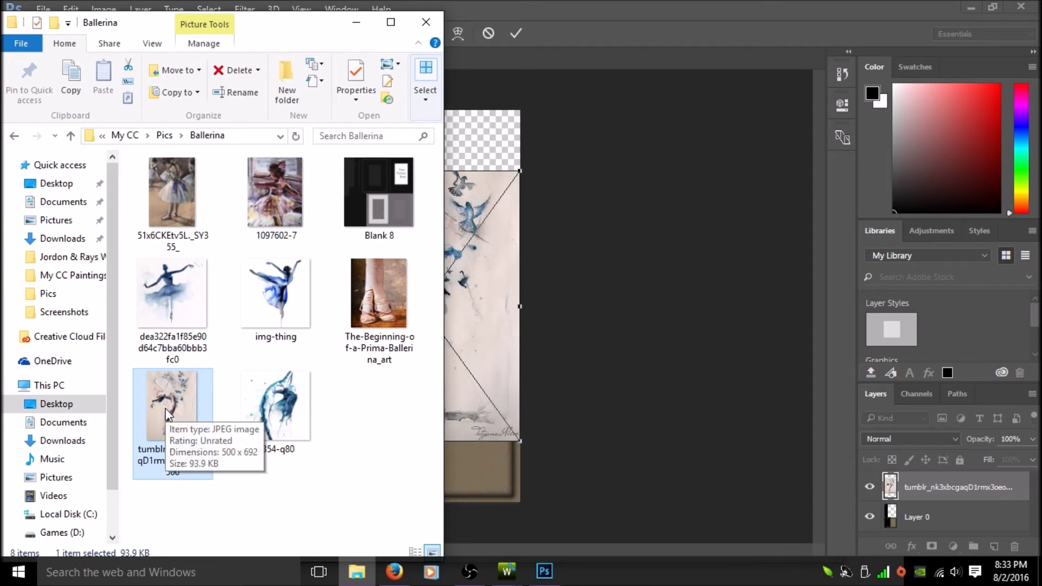
{"action": "left_click_drag", "start_coordinate": [165, 408], "coordinate": [646, 345]}
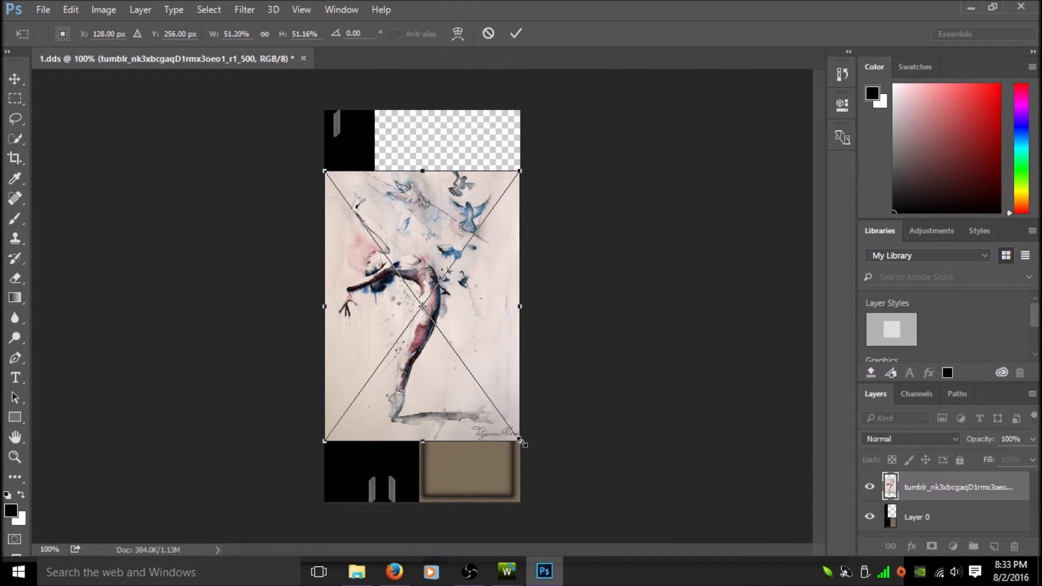
{"action": "left_click_drag", "start_coordinate": [520, 441], "coordinate": [399, 248]}
{"action": "left_click_drag", "start_coordinate": [364, 188], "coordinate": [520, 149]}
{"action": "left_click_drag", "start_coordinate": [450, 188], "coordinate": [458, 317]}
{"action": "left_click_drag", "start_coordinate": [458, 337], "coordinate": [458, 336]}
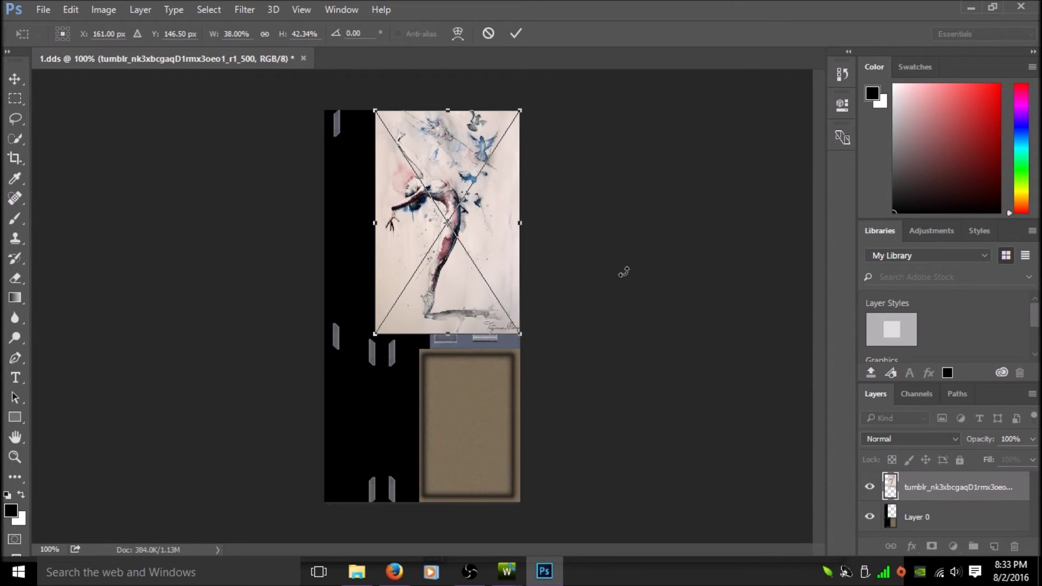
{"action": "key", "text": "Return"}
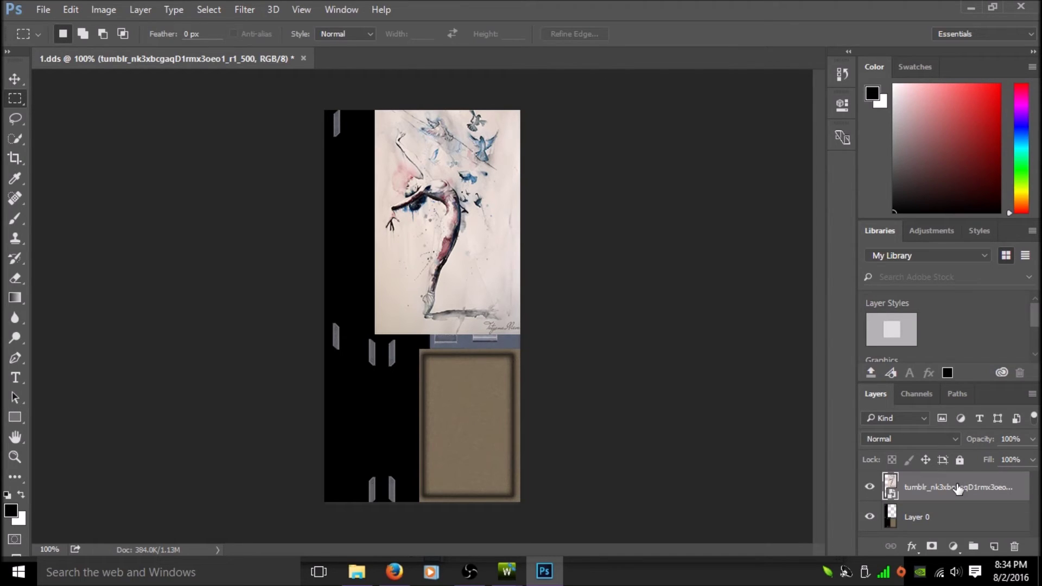
- Move the ballerina layer below Layer 0 and flatten the image into one Background layer
{"action": "left_click_drag", "start_coordinate": [957, 488], "coordinate": [966, 531]}
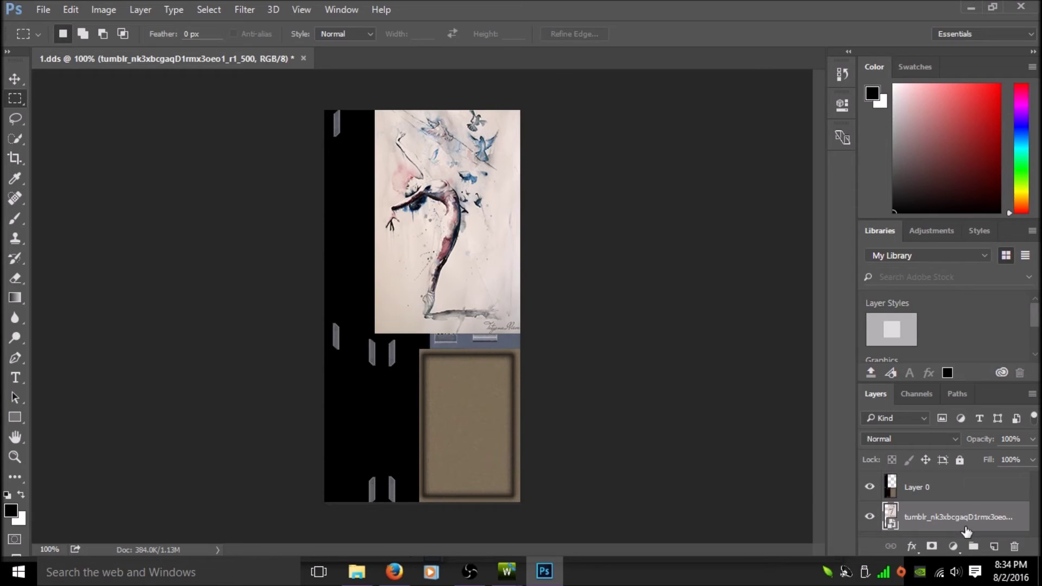
{"action": "right_click", "coordinate": [962, 521]}
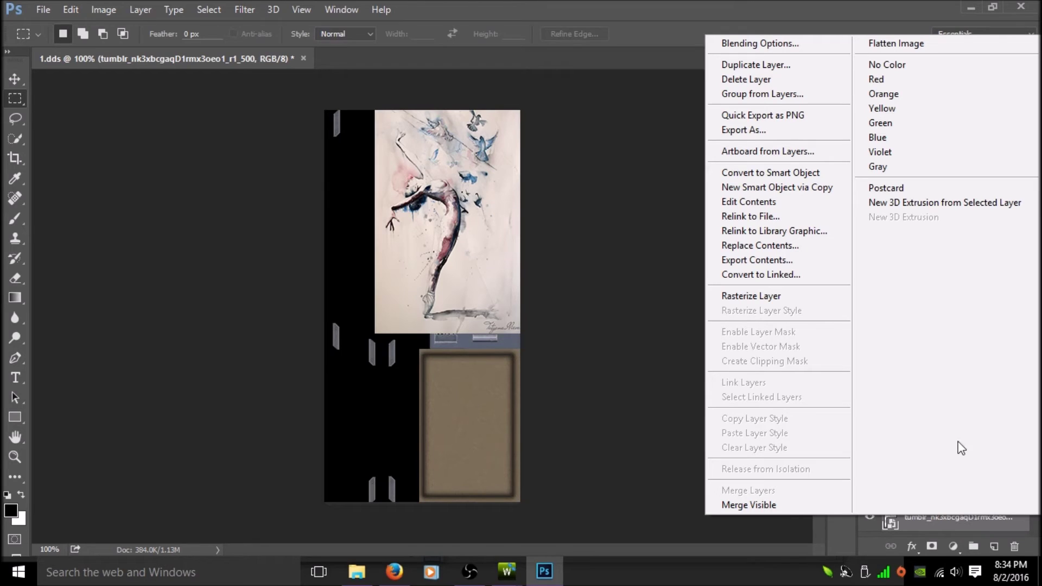
{"action": "left_click", "coordinate": [916, 49]}
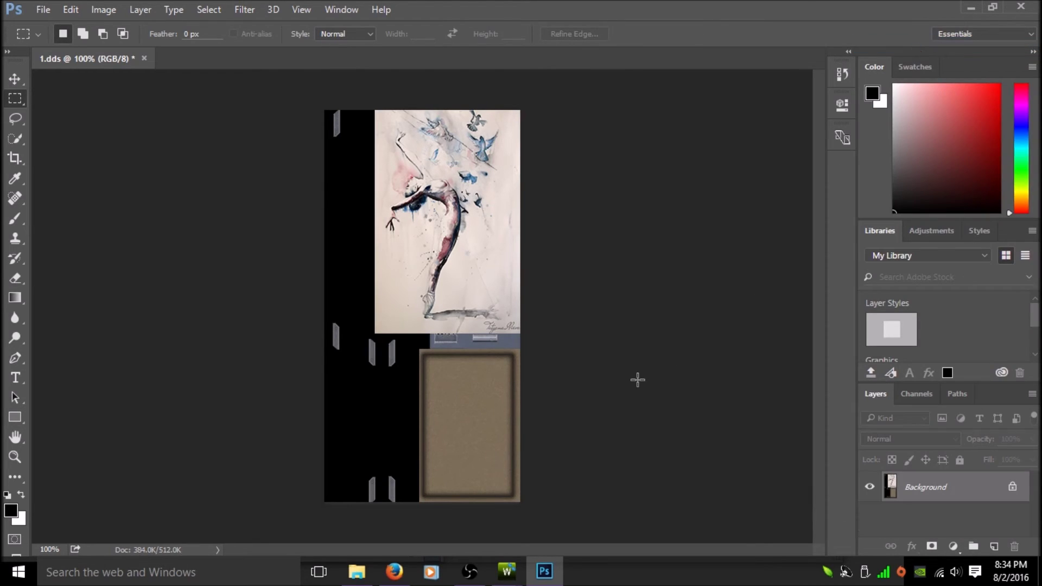
- Save the flattened texture as 2.dds, accepting the NVIDIA DDS settings
{"action": "left_click", "coordinate": [40, 11]}
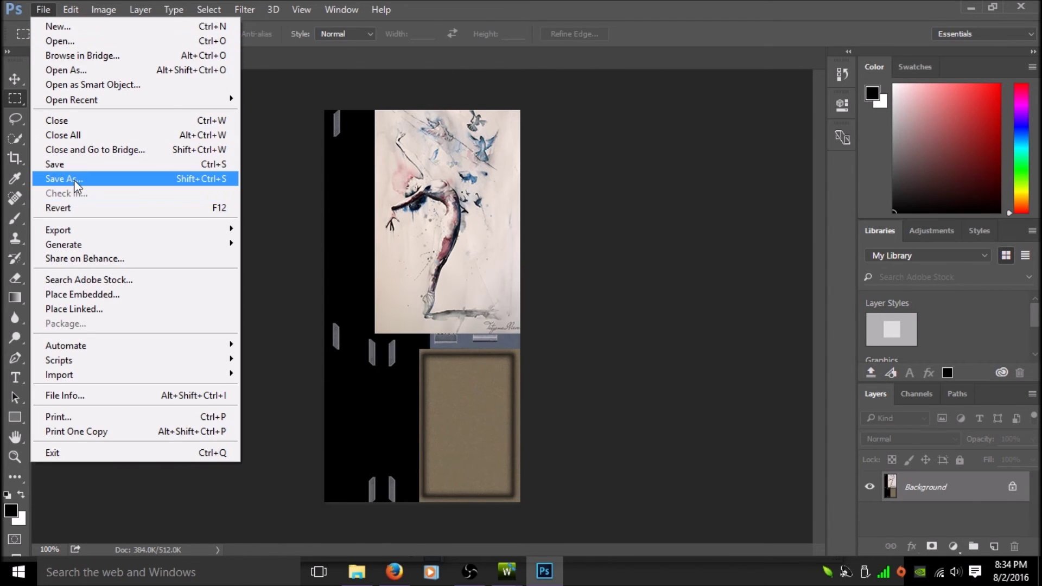
{"action": "left_click", "coordinate": [74, 180]}
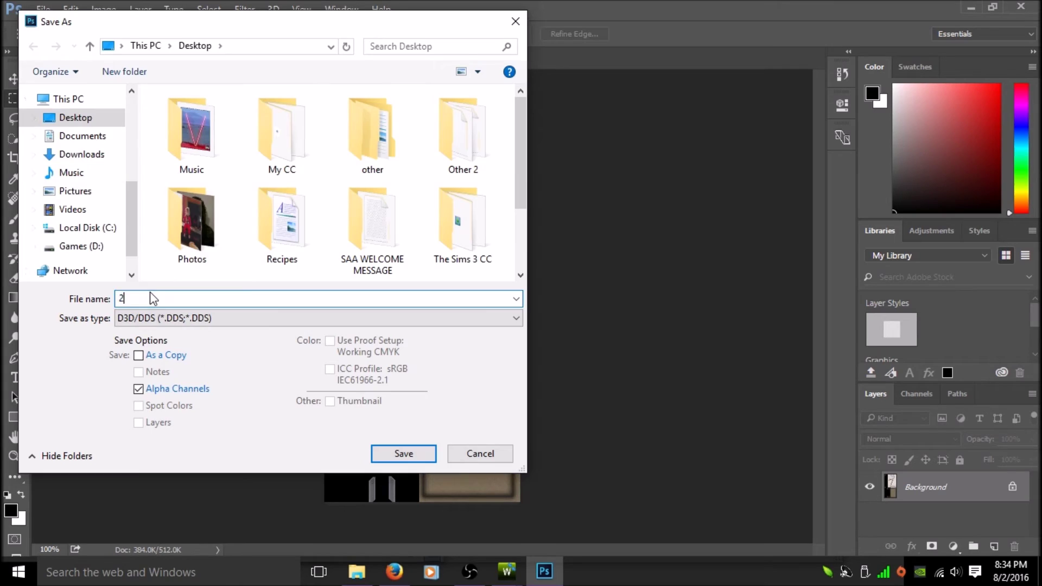
{"action": "key", "text": "Return"}
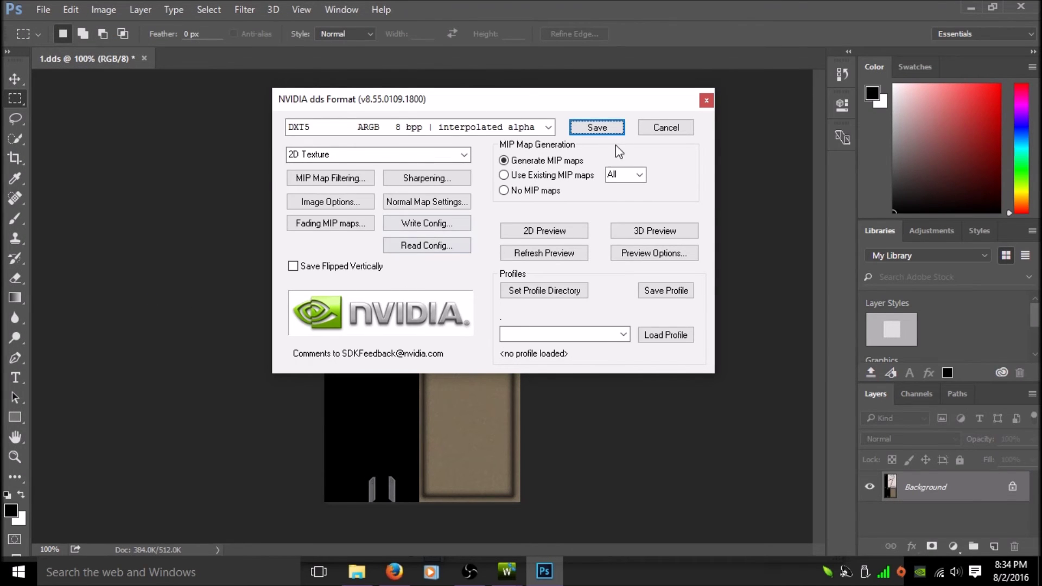
{"action": "left_click", "coordinate": [604, 130]}
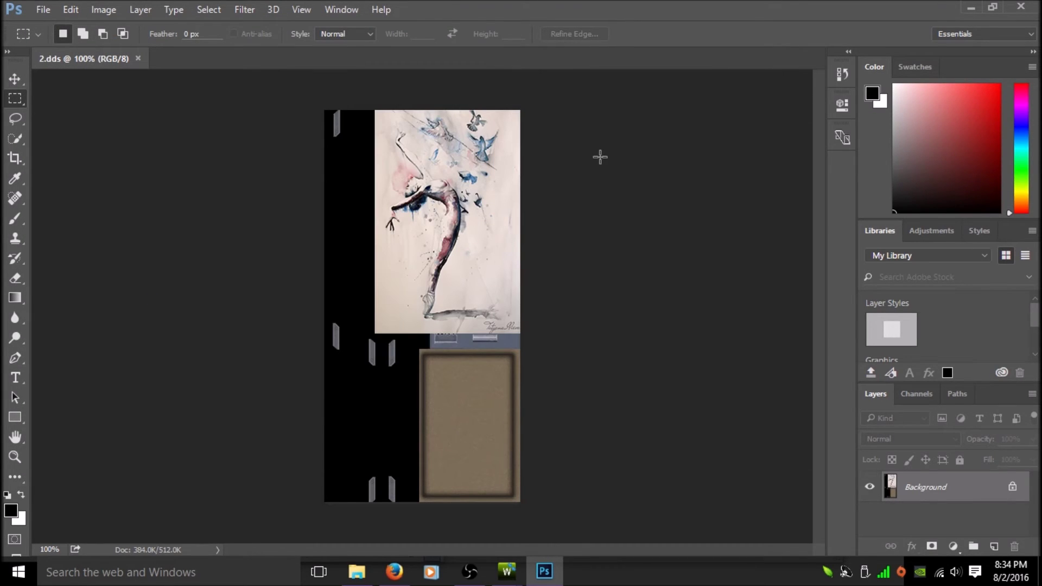
- Import 2.dds from the Desktop into the Image Editor as the overlay texture
{"action": "left_click", "coordinate": [970, 8]}
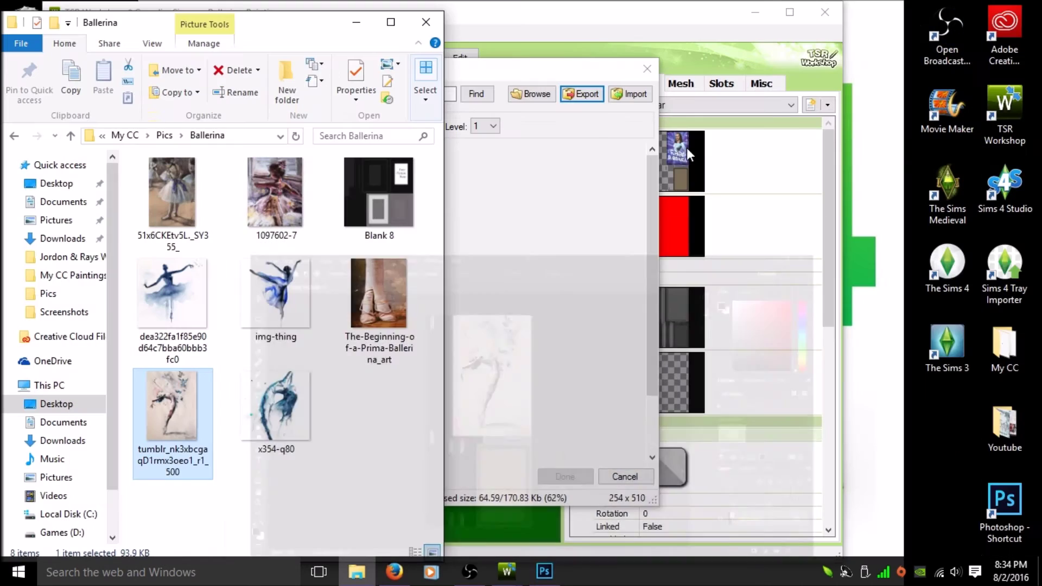
{"action": "left_click", "coordinate": [426, 23]}
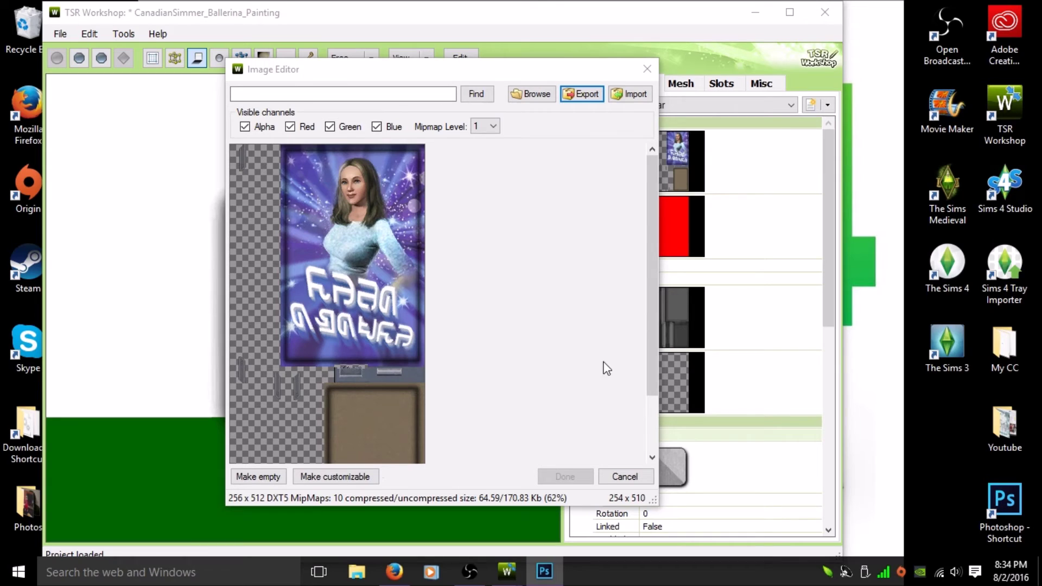
{"action": "left_click", "coordinate": [636, 98]}
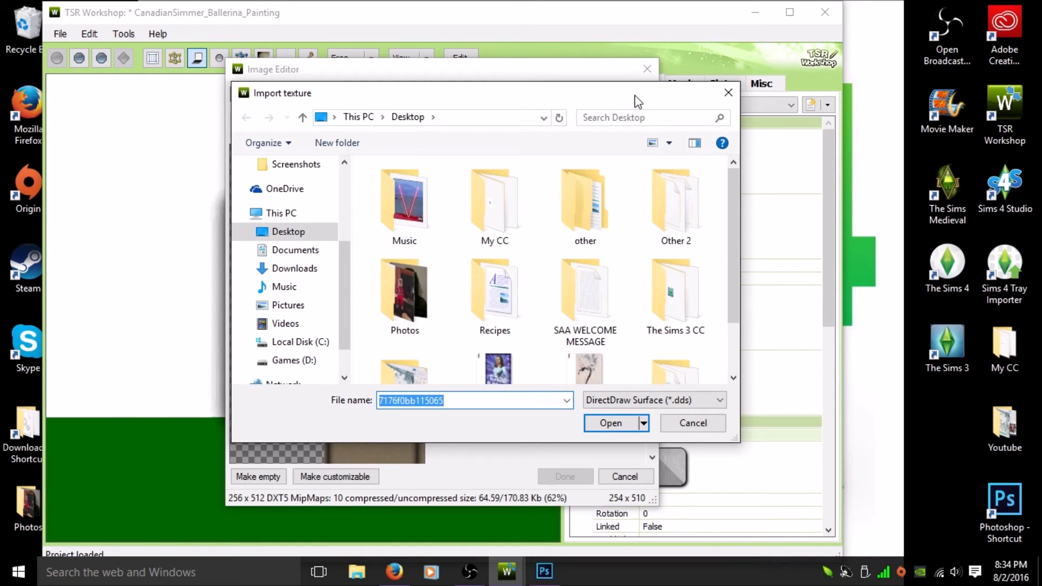
{"action": "scroll", "coordinate": [581, 228], "scroll_direction": "down", "scroll_amount": 1}
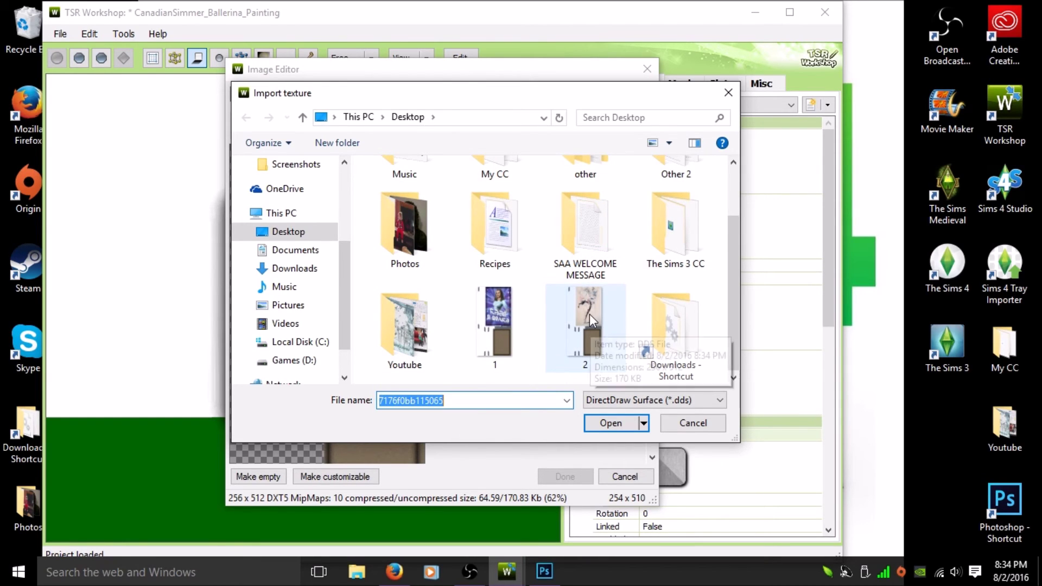
{"action": "double_click", "coordinate": [589, 314]}
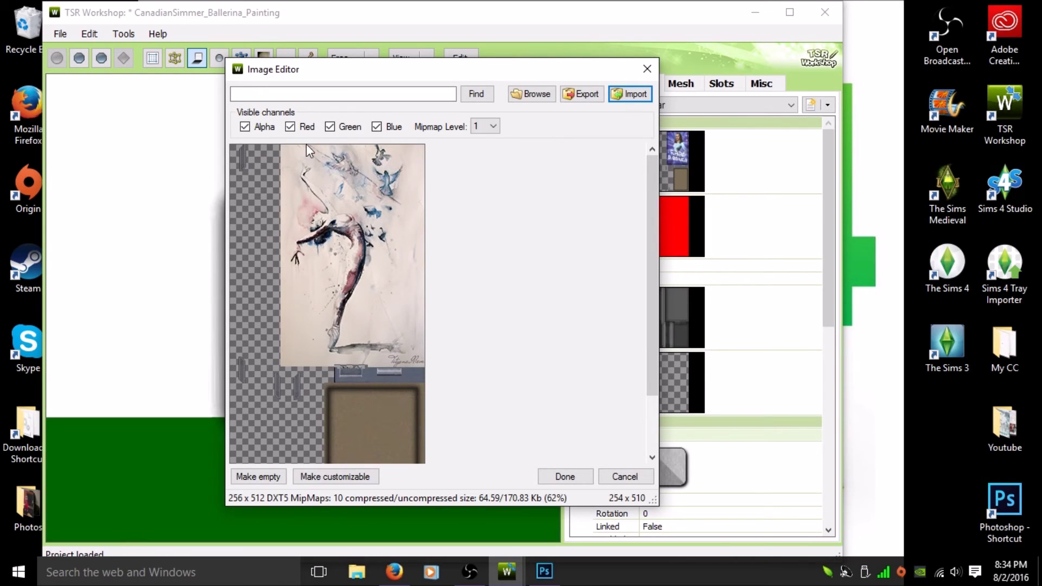
- Apply the ballerina texture, then select the second paintingPosterPopStar variation and open its menu
{"action": "left_click", "coordinate": [564, 477]}
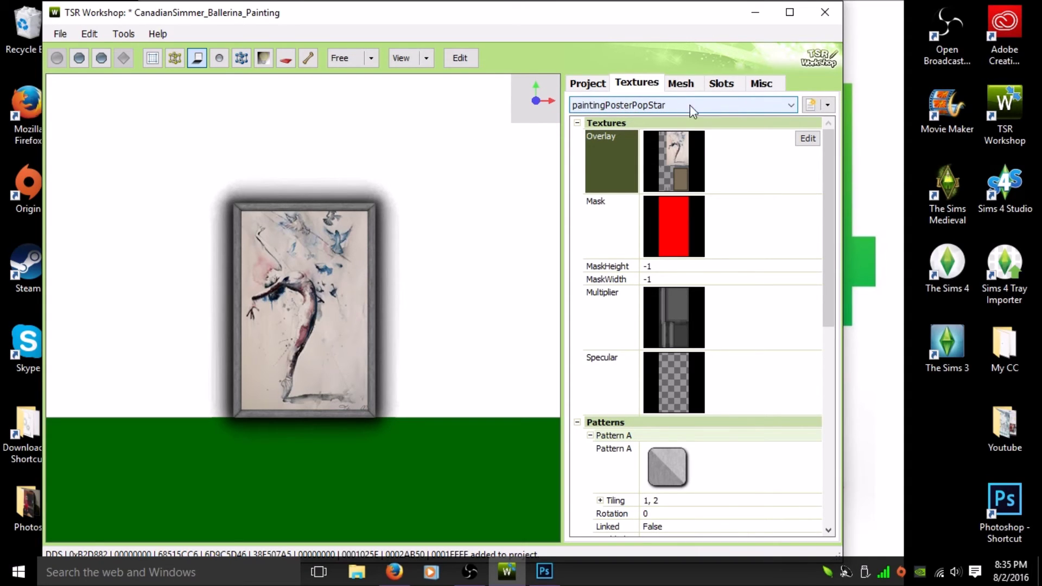
{"action": "left_click", "coordinate": [791, 105]}
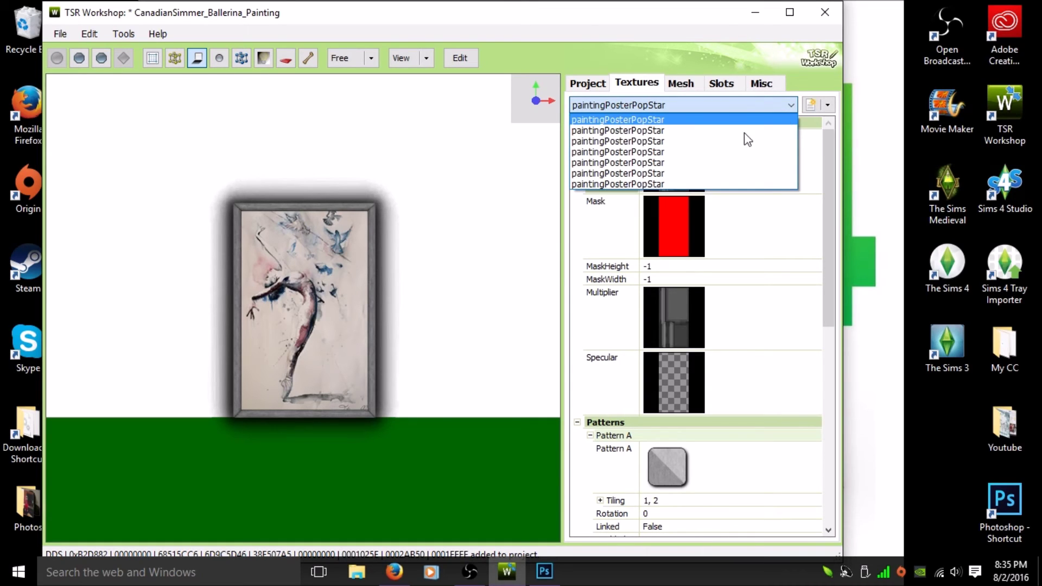
{"action": "left_click", "coordinate": [703, 131]}
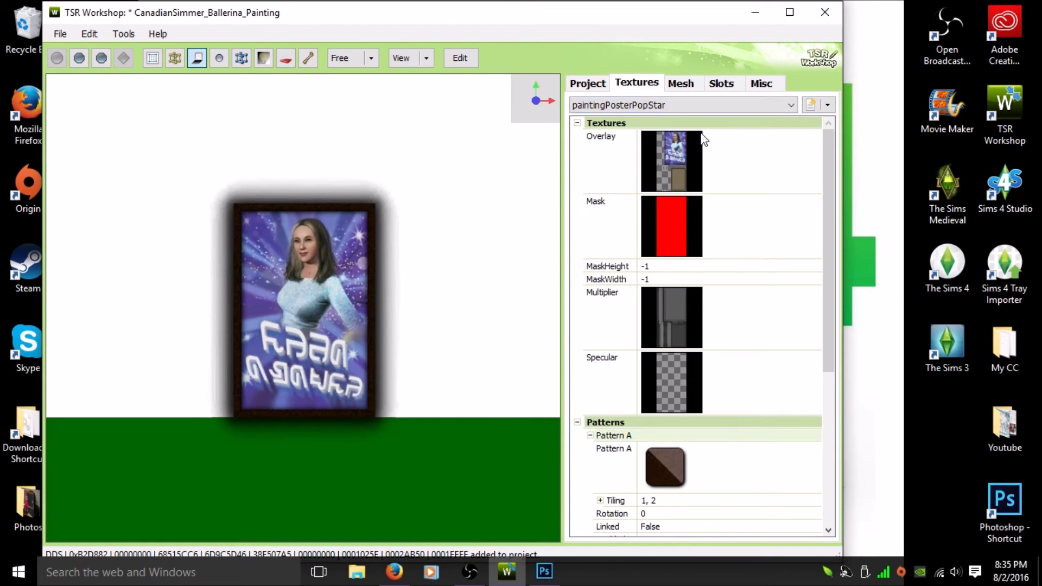
{"action": "left_click", "coordinate": [792, 104]}
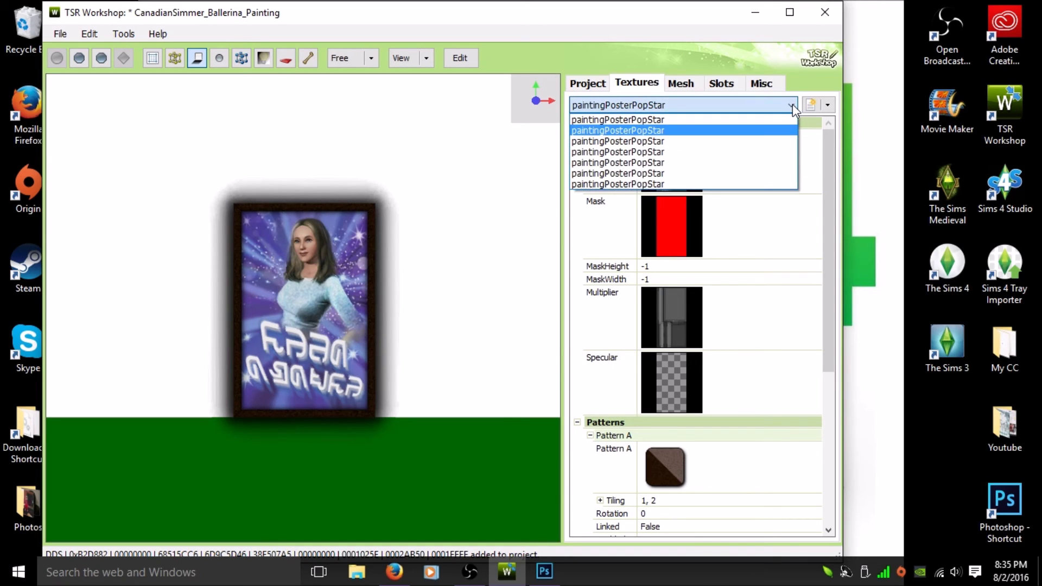
{"action": "left_click", "coordinate": [758, 135]}
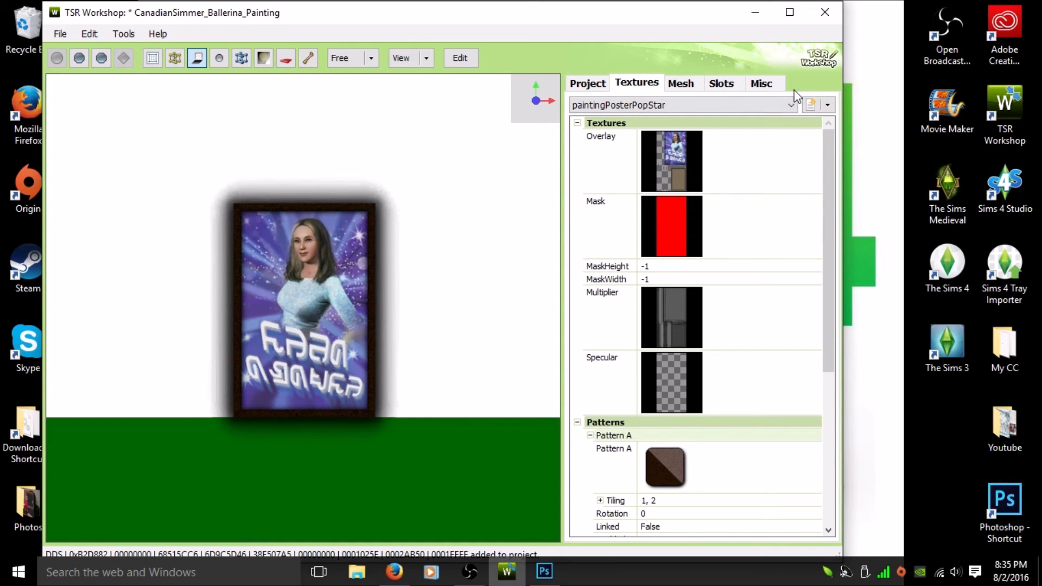
{"action": "left_click", "coordinate": [828, 105]}
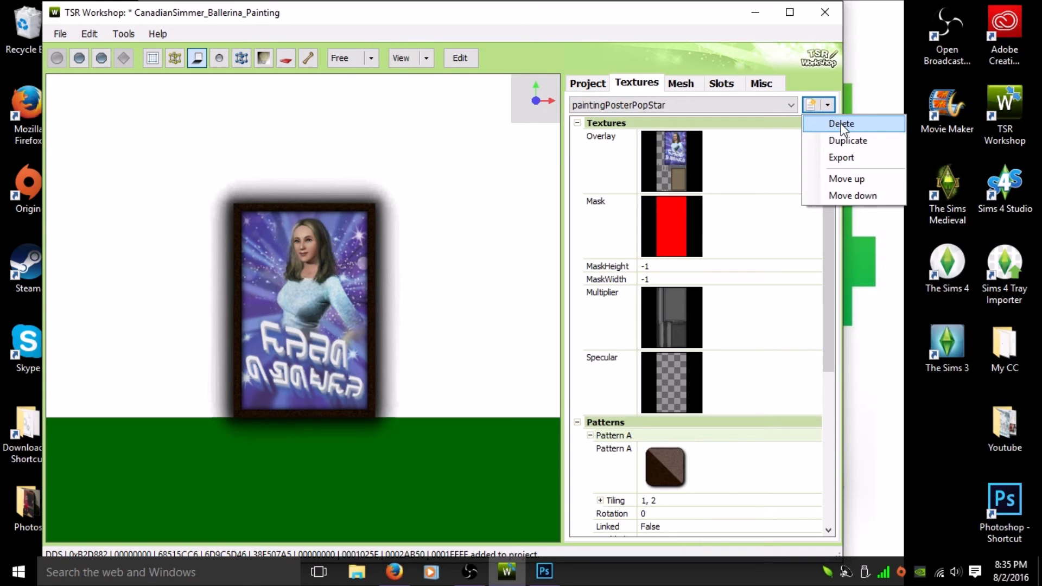
- Delete the first three extra PopStar variations, confirming each deletion
{"action": "left_click", "coordinate": [841, 124]}
{"action": "left_click", "coordinate": [467, 338]}
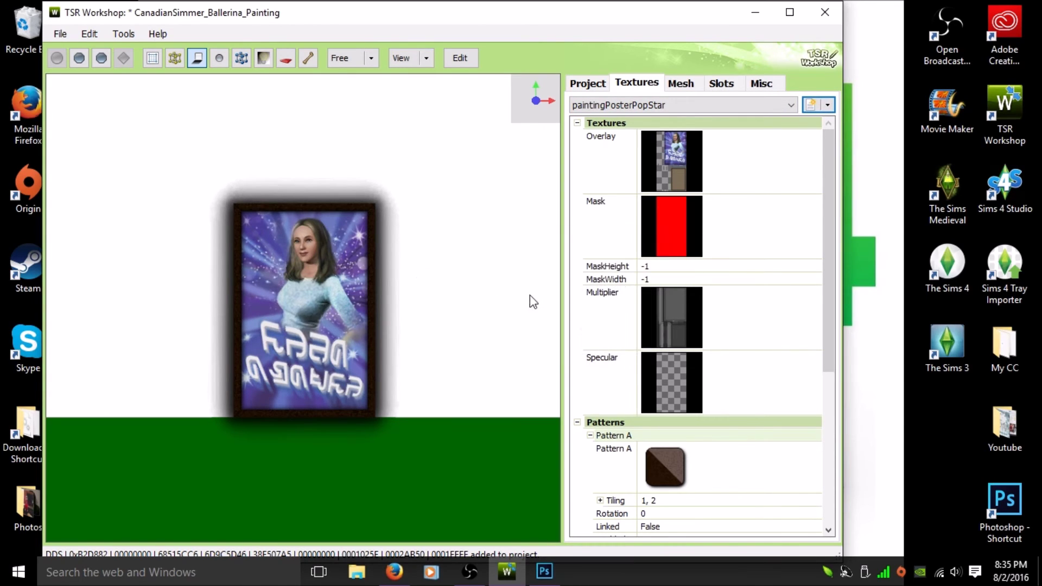
{"action": "left_click", "coordinate": [790, 107]}
{"action": "left_click", "coordinate": [738, 134]}
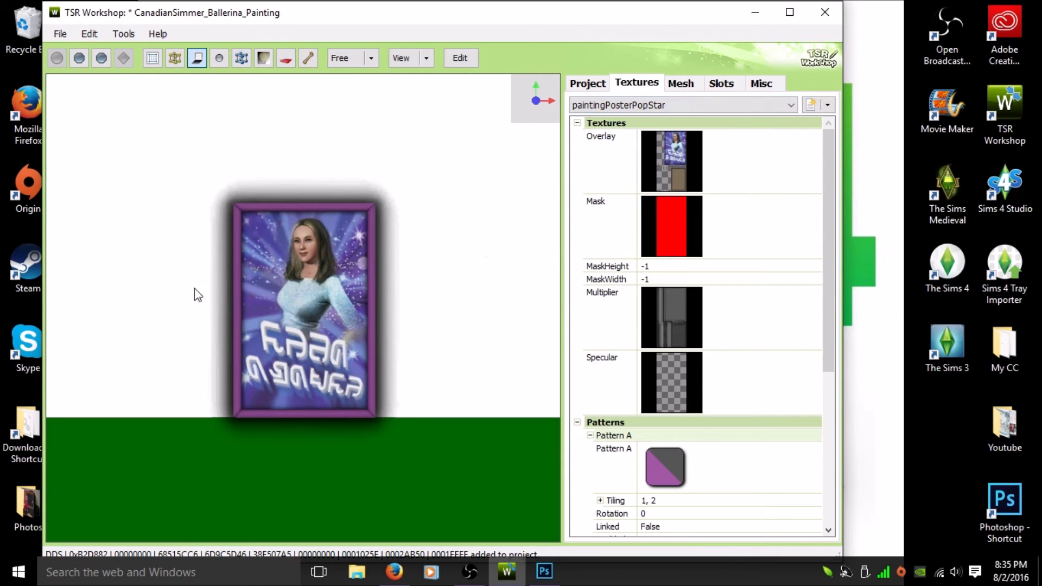
{"action": "left_click", "coordinate": [828, 105]}
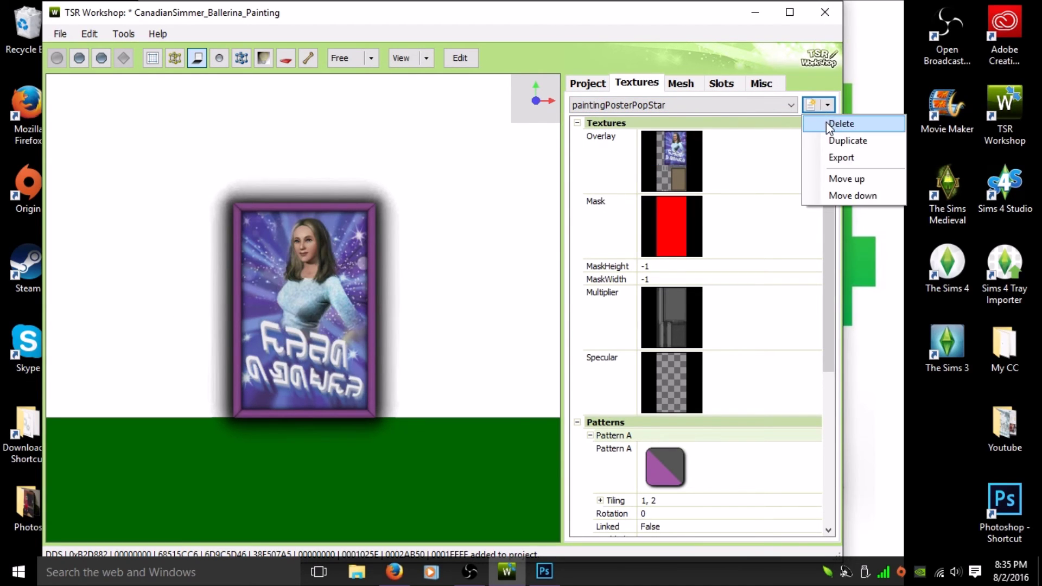
{"action": "left_click", "coordinate": [840, 124]}
{"action": "key", "text": "Return"}
{"action": "left_click", "coordinate": [790, 106]}
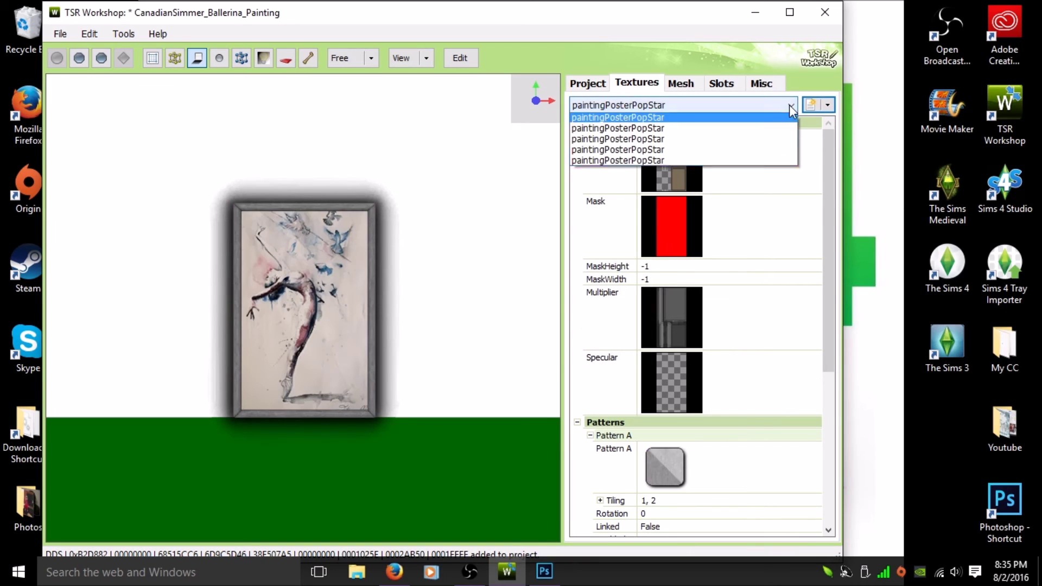
{"action": "left_click", "coordinate": [794, 129]}
{"action": "left_click", "coordinate": [827, 105]}
{"action": "left_click", "coordinate": [836, 122]}
{"action": "key", "text": "Return"}
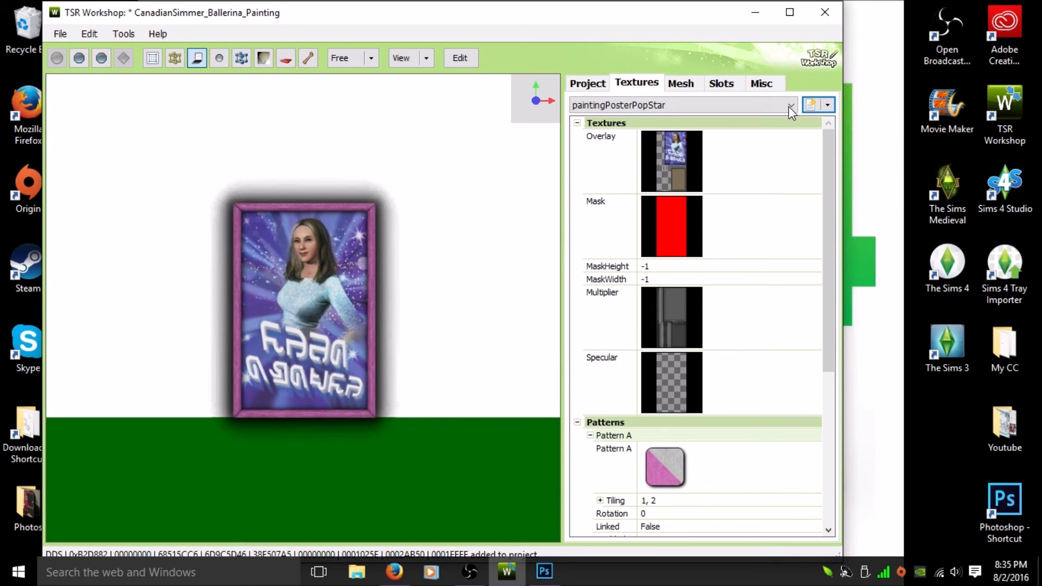
- Delete the remaining three PopStar variations, leaving a single paintingPosterPopStar variation
{"action": "left_click", "coordinate": [788, 107]}
{"action": "left_click", "coordinate": [777, 137]}
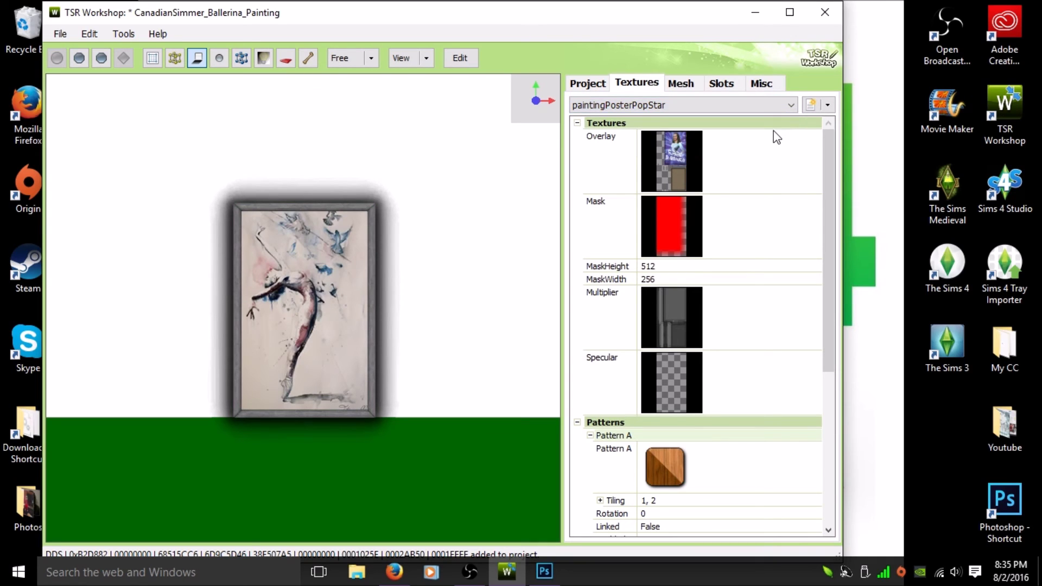
{"action": "left_click", "coordinate": [827, 105]}
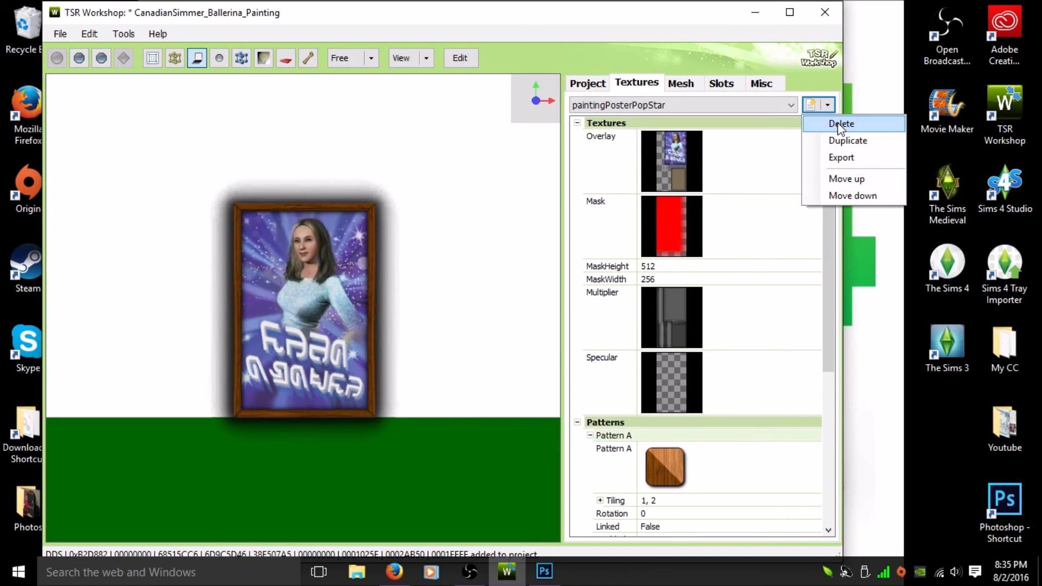
{"action": "left_click", "coordinate": [841, 123]}
{"action": "key", "text": "Return"}
{"action": "left_click", "coordinate": [790, 106]}
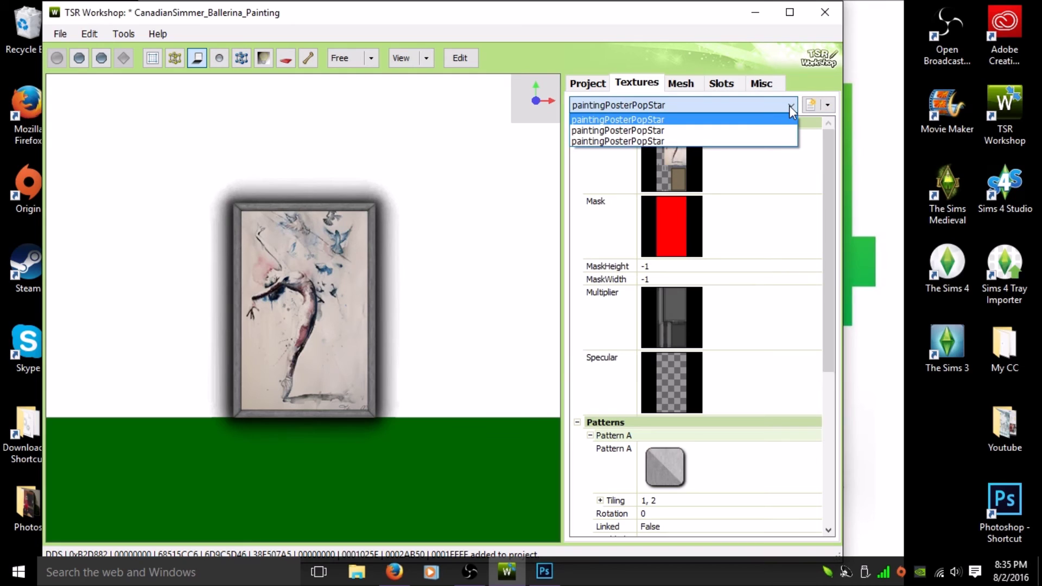
{"action": "left_click", "coordinate": [777, 131]}
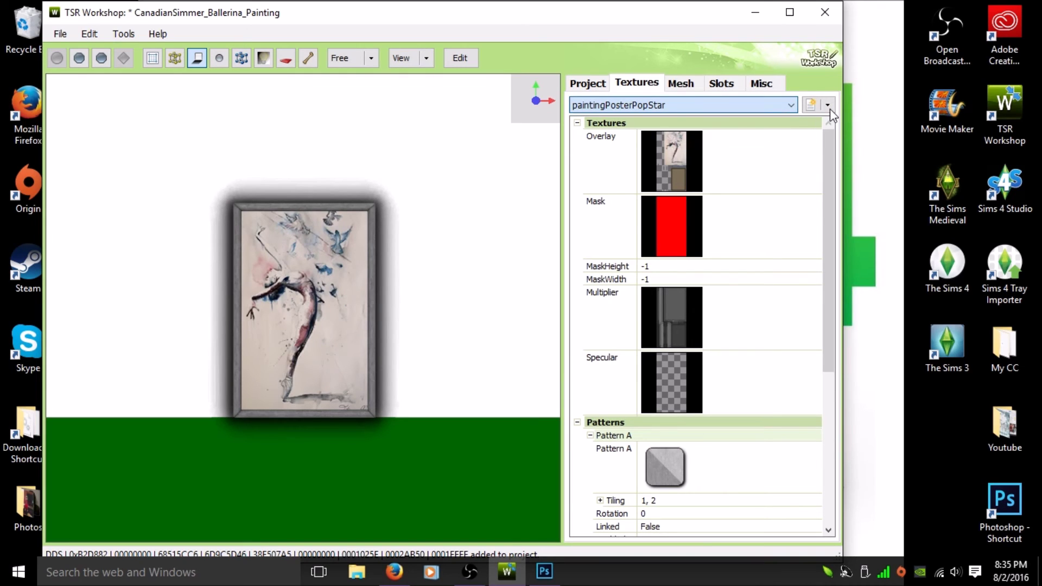
{"action": "left_click", "coordinate": [828, 106]}
{"action": "left_click", "coordinate": [833, 125]}
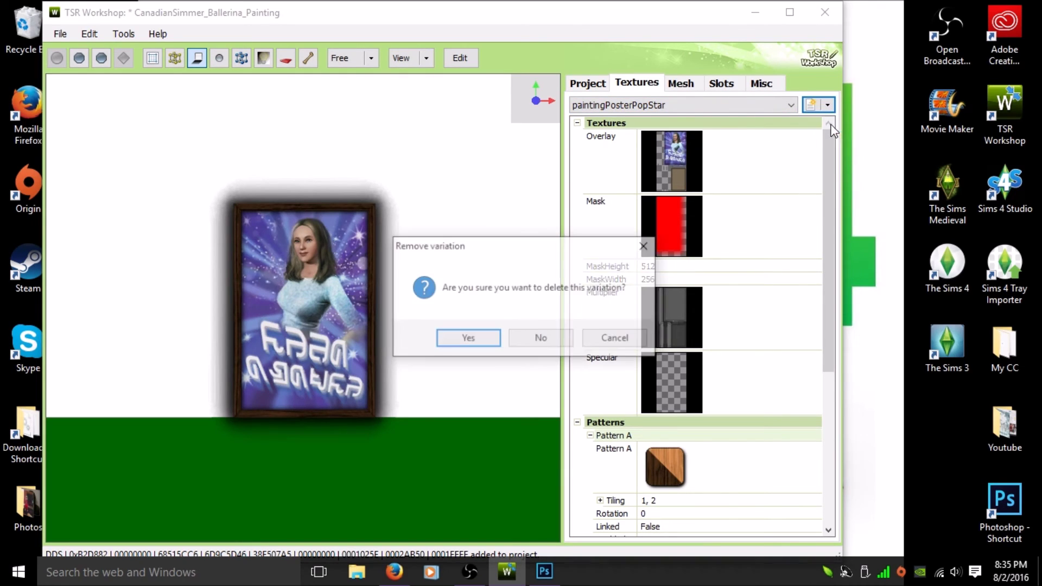
{"action": "key", "text": "Return"}
{"action": "left_click", "coordinate": [793, 105]}
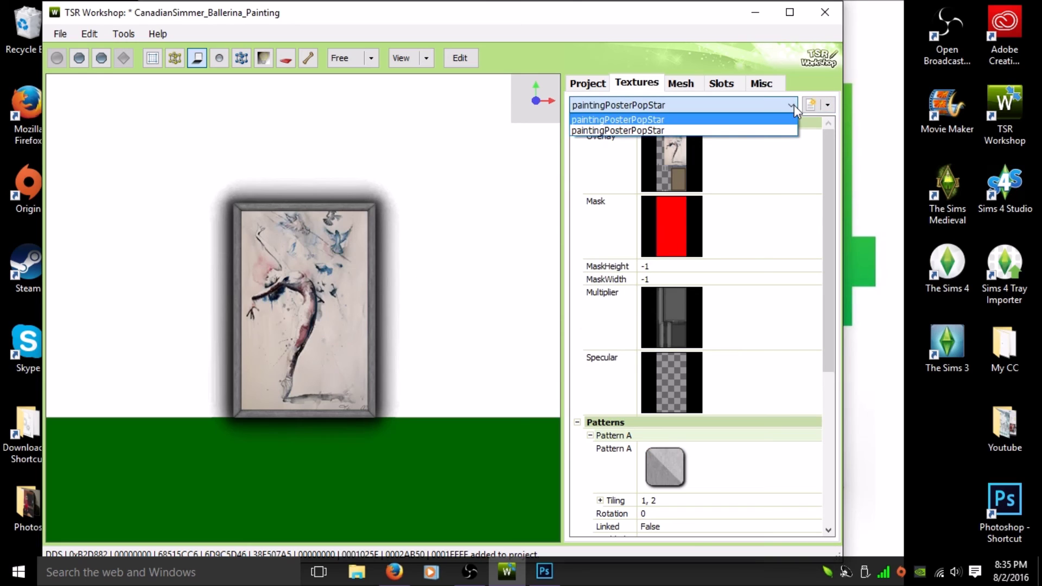
{"action": "left_click", "coordinate": [782, 131]}
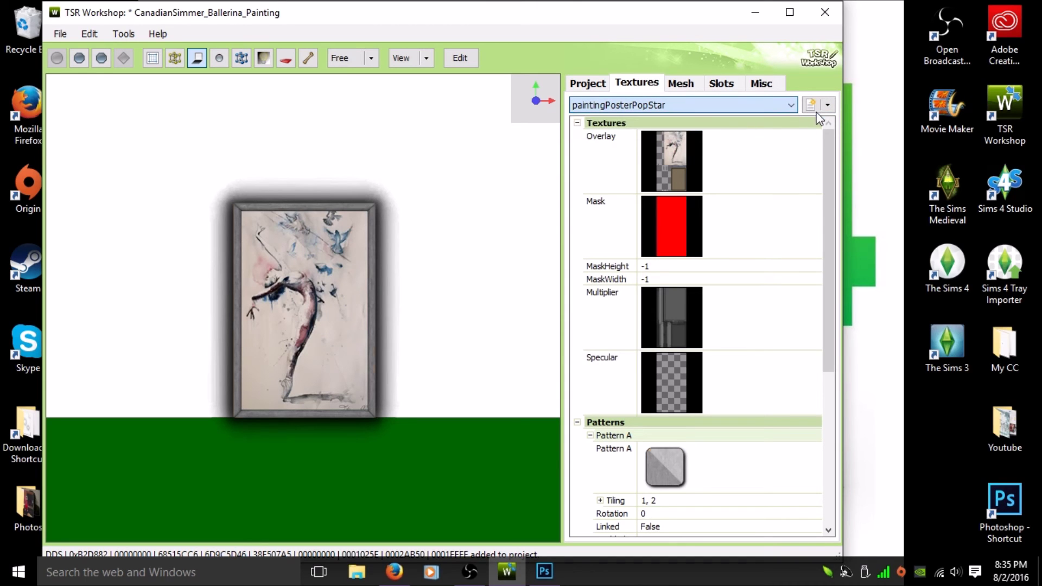
{"action": "left_click", "coordinate": [828, 105]}
{"action": "left_click", "coordinate": [828, 122]}
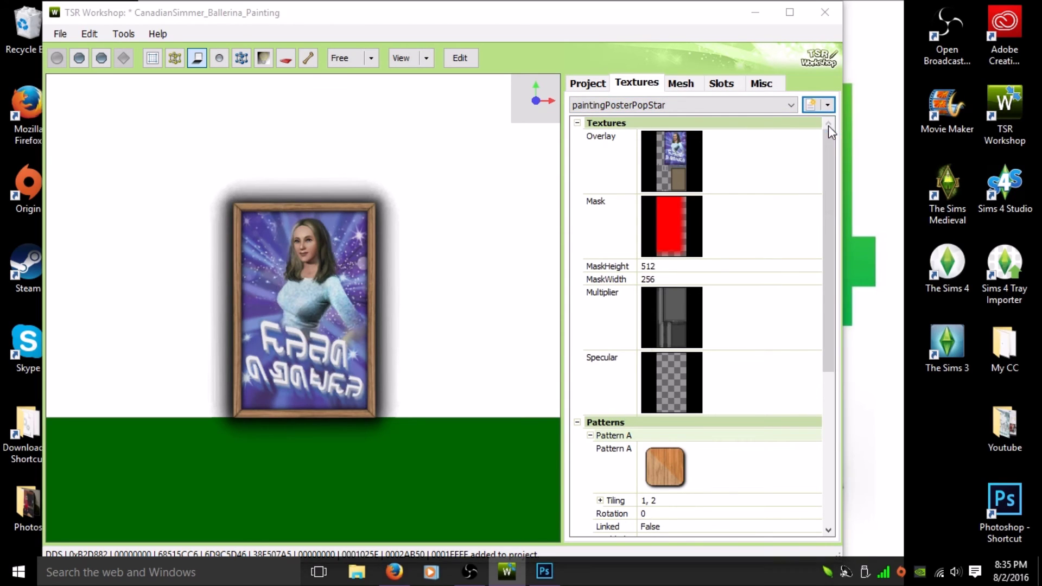
{"action": "key", "text": "Return"}
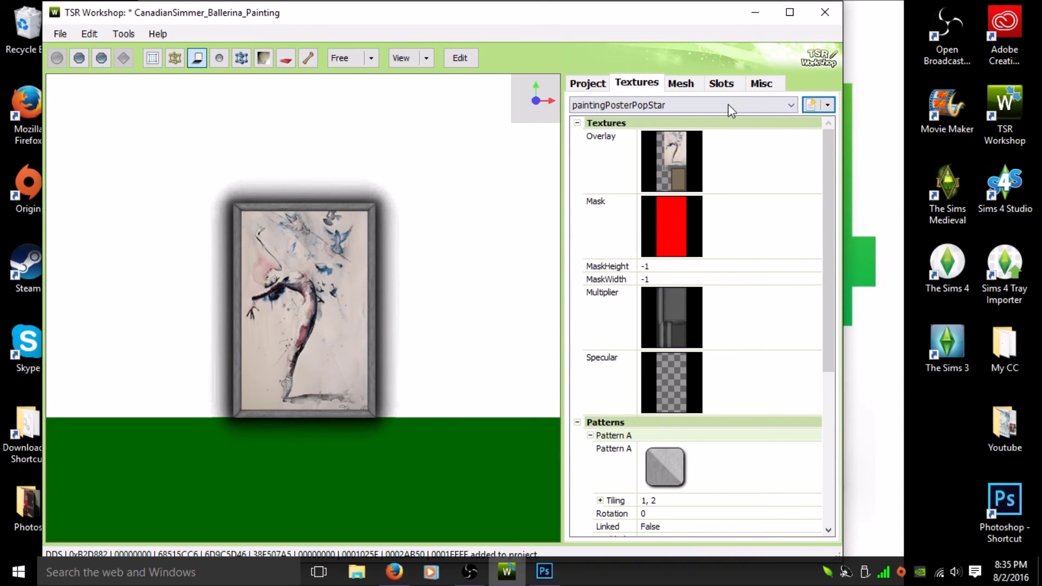
{"action": "left_click", "coordinate": [790, 106]}
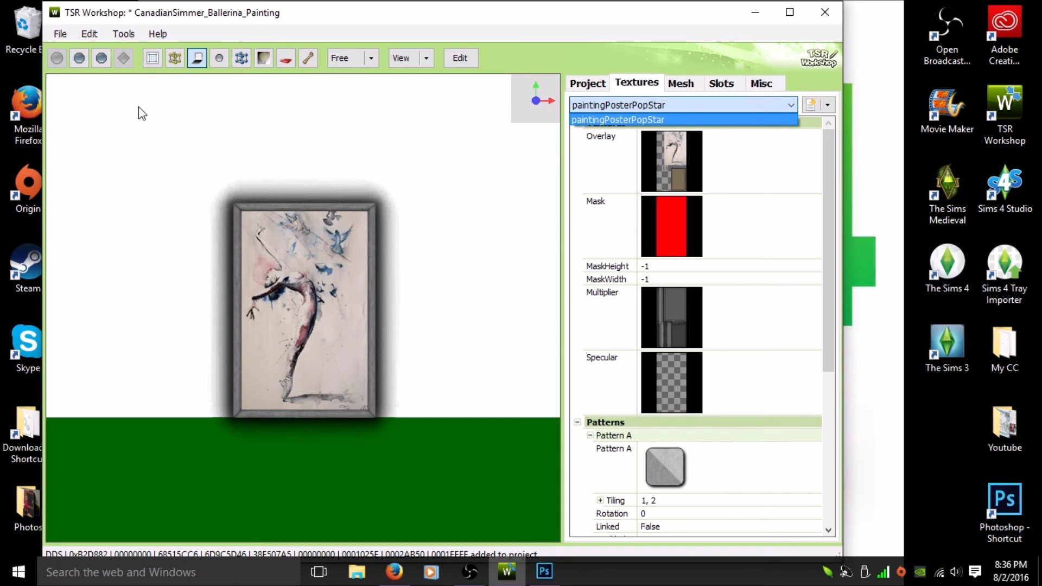
- Show the File > Export choices: To .package, To Sims3Pack and To TheSimsResource
{"action": "left_click", "coordinate": [60, 34]}
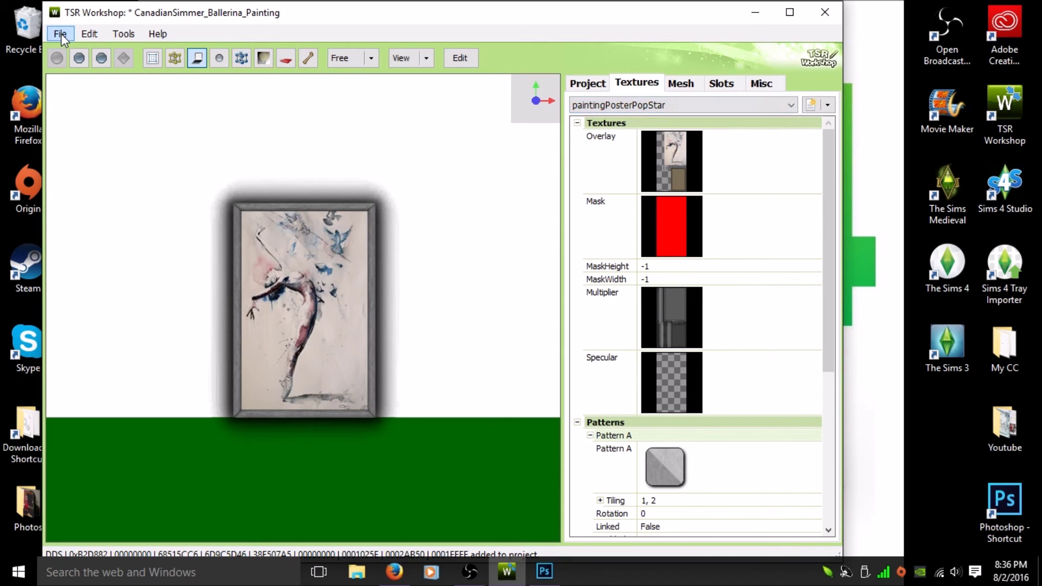
{"action": "left_click", "coordinate": [61, 34]}
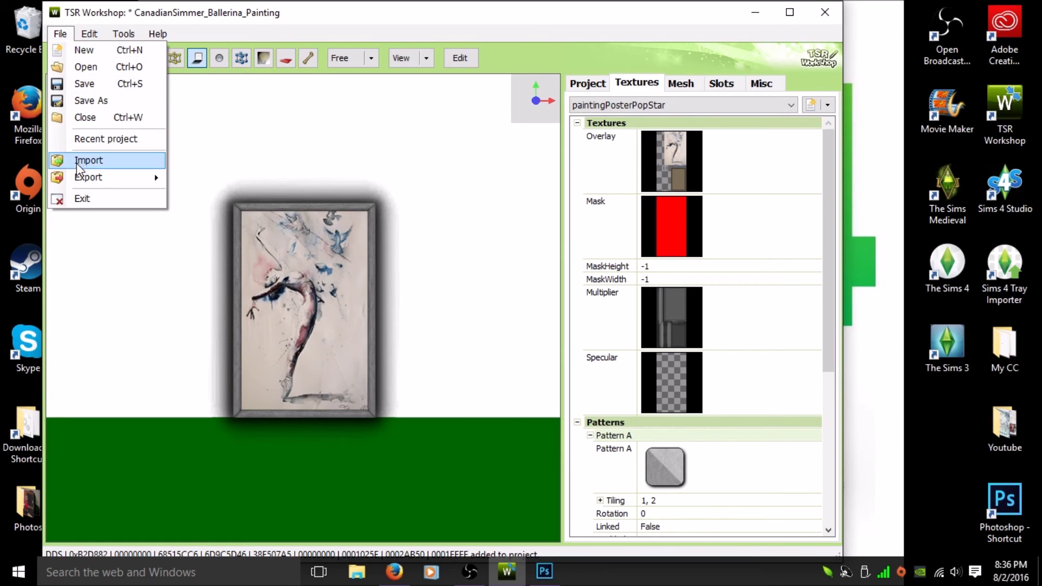
{"action": "mouse_move", "coordinate": [83, 182]}
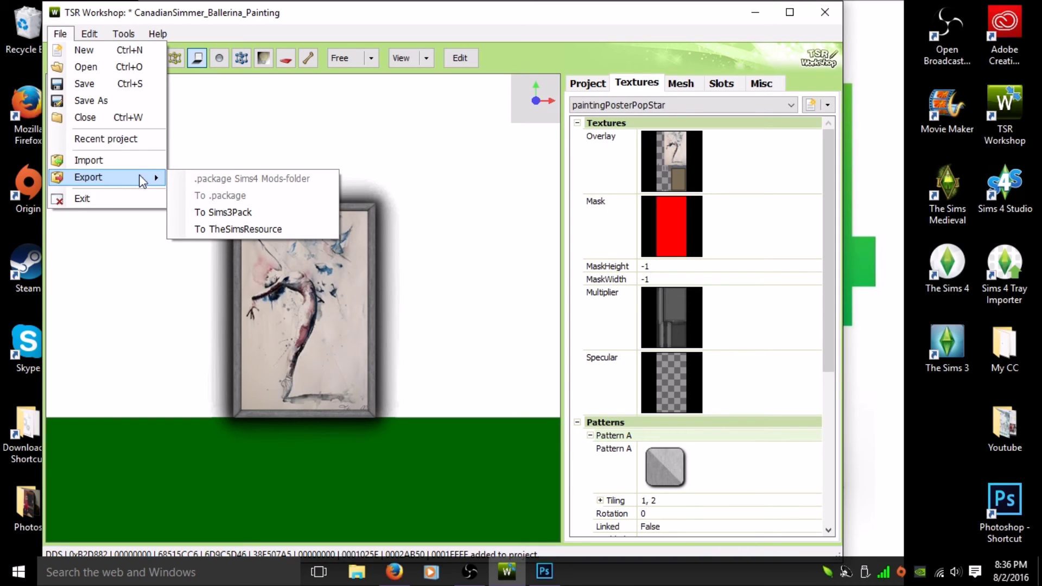
- Export to the Desktop as Sims3Pack 'CanadianSimmer_Ballerina_Painting', then minimize TSR Workshop
{"action": "left_click", "coordinate": [240, 213]}
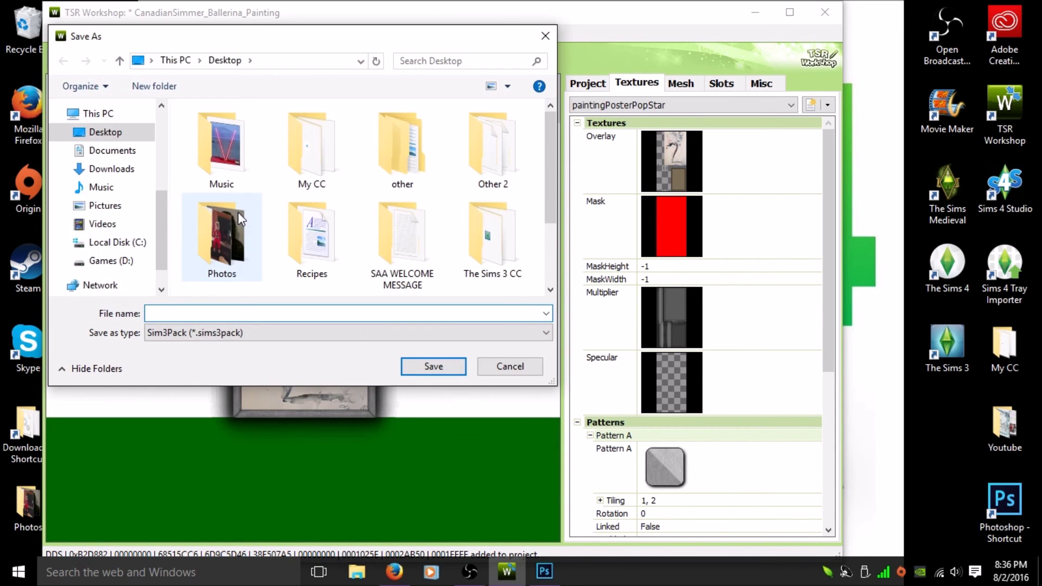
{"action": "left_click", "coordinate": [546, 333]}
{"action": "left_click", "coordinate": [547, 336]}
{"action": "left_click", "coordinate": [327, 313]}
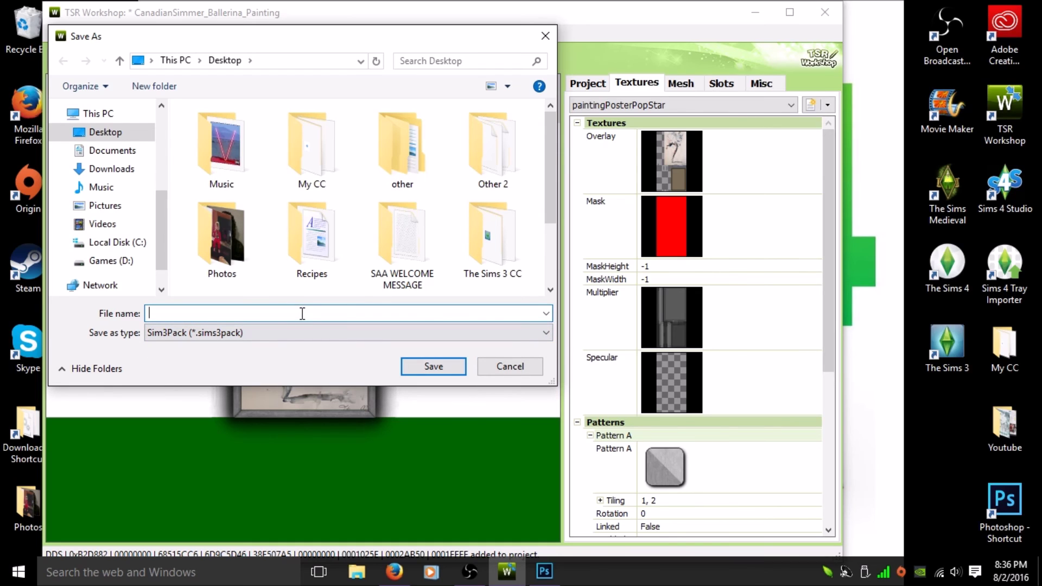
{"action": "type", "text": "CanadianSimmer_"}
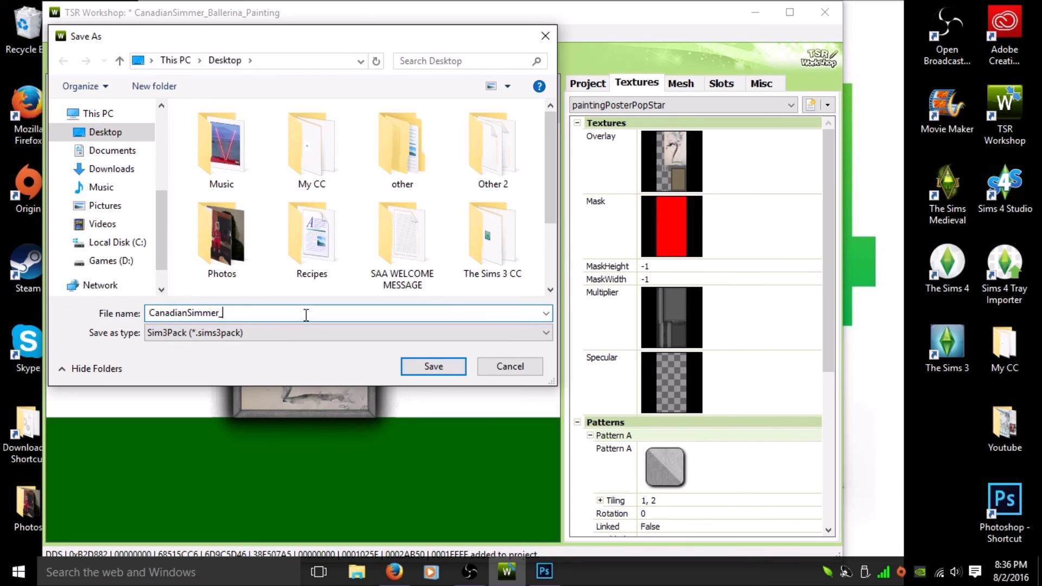
{"action": "type", "text": "Ballerina_Painting"}
{"action": "left_click", "coordinate": [418, 367]}
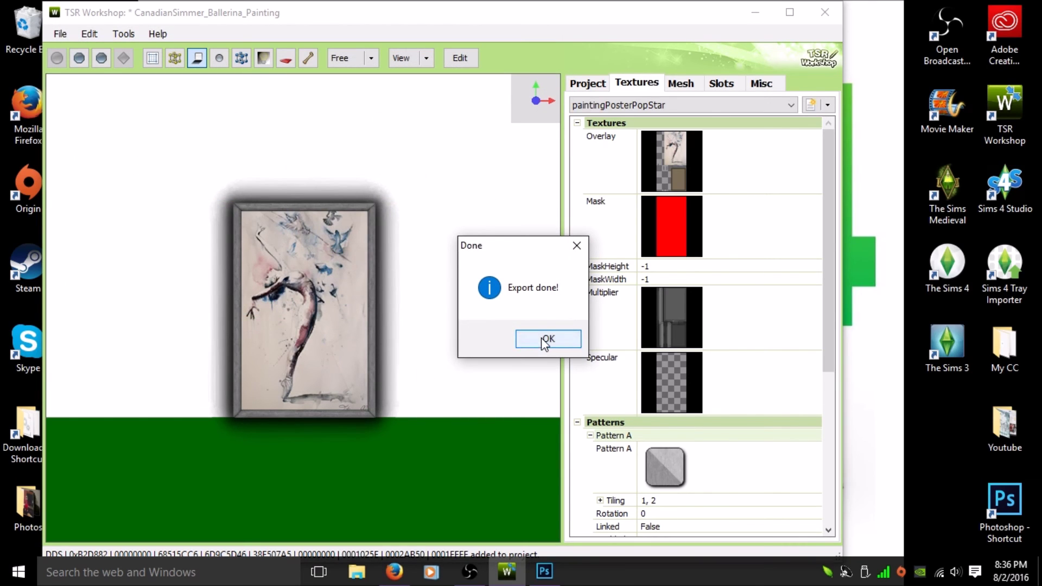
{"action": "left_click", "coordinate": [545, 342]}
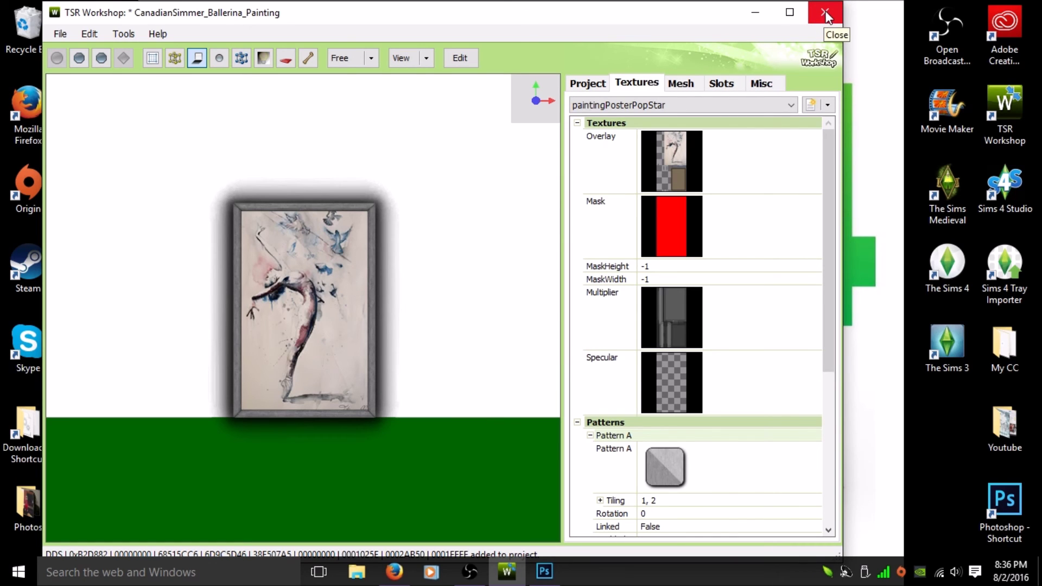
{"action": "left_click", "coordinate": [746, 12]}
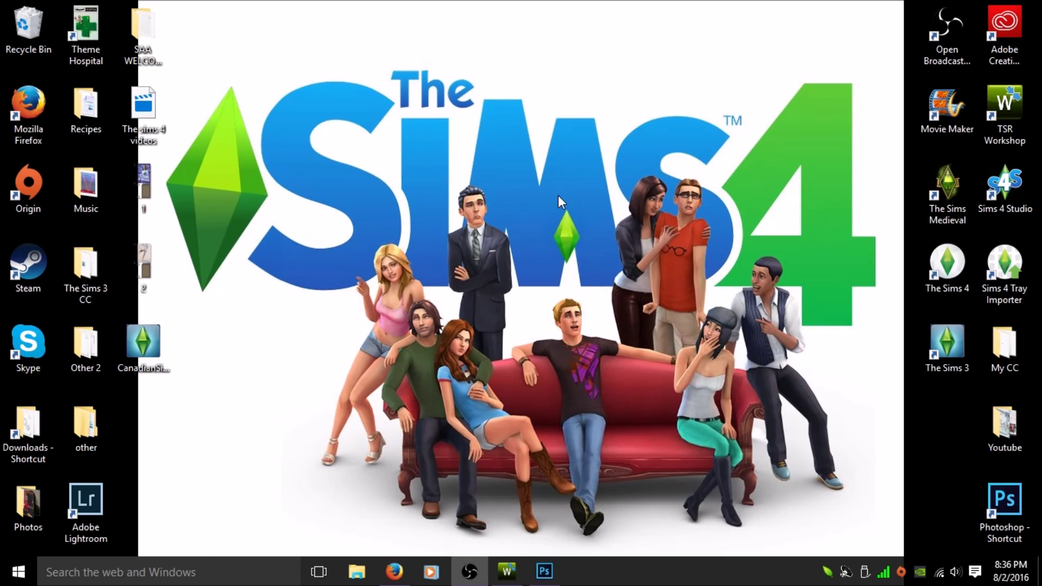
- Cut the 116 KB CanadianSimmer_Ballerina_Painting Sims3Pack from the desktop
{"action": "left_click", "coordinate": [137, 369]}
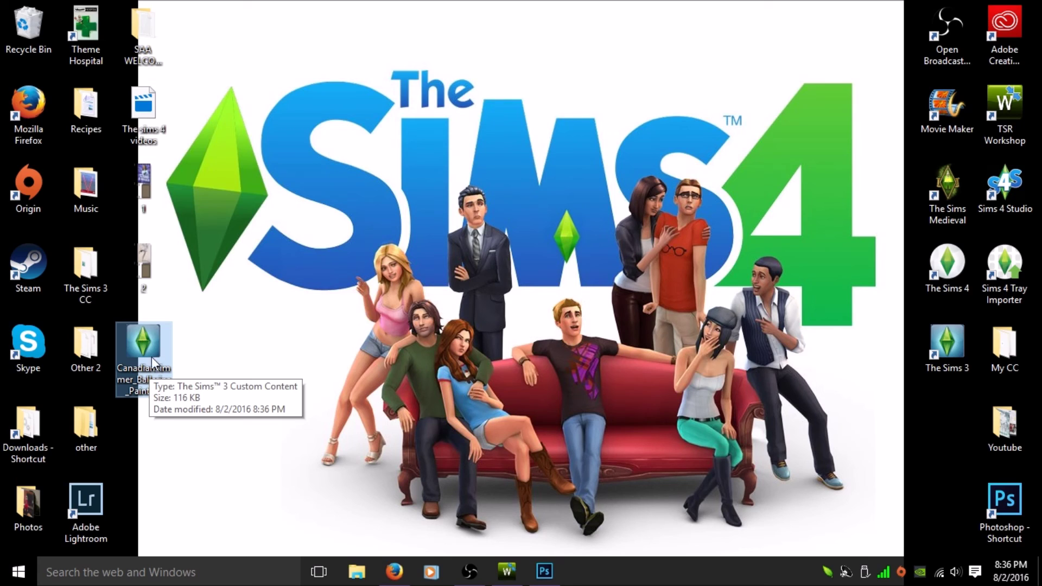
{"action": "right_click", "coordinate": [143, 337]}
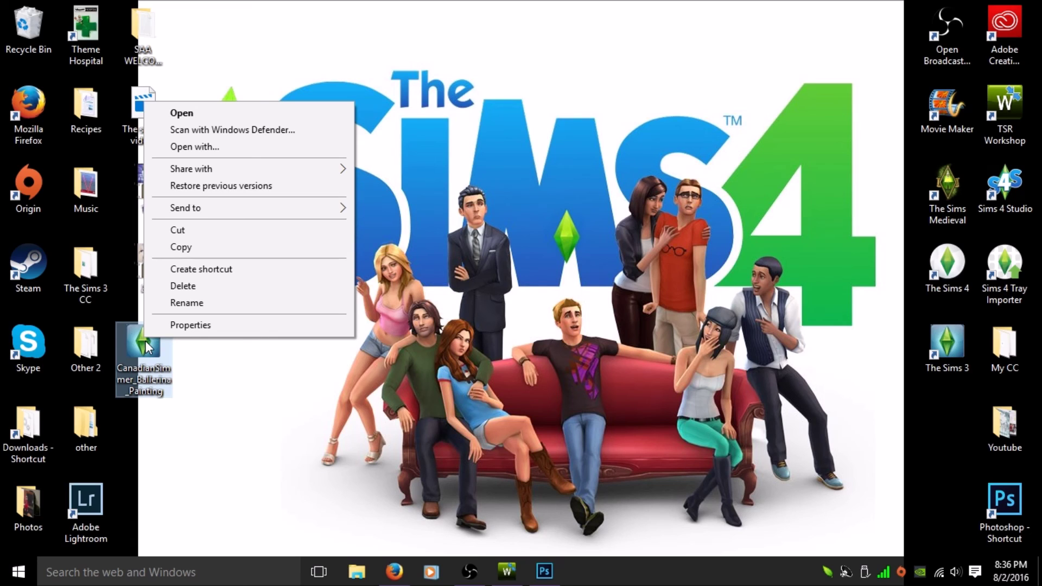
{"action": "left_click", "coordinate": [197, 232]}
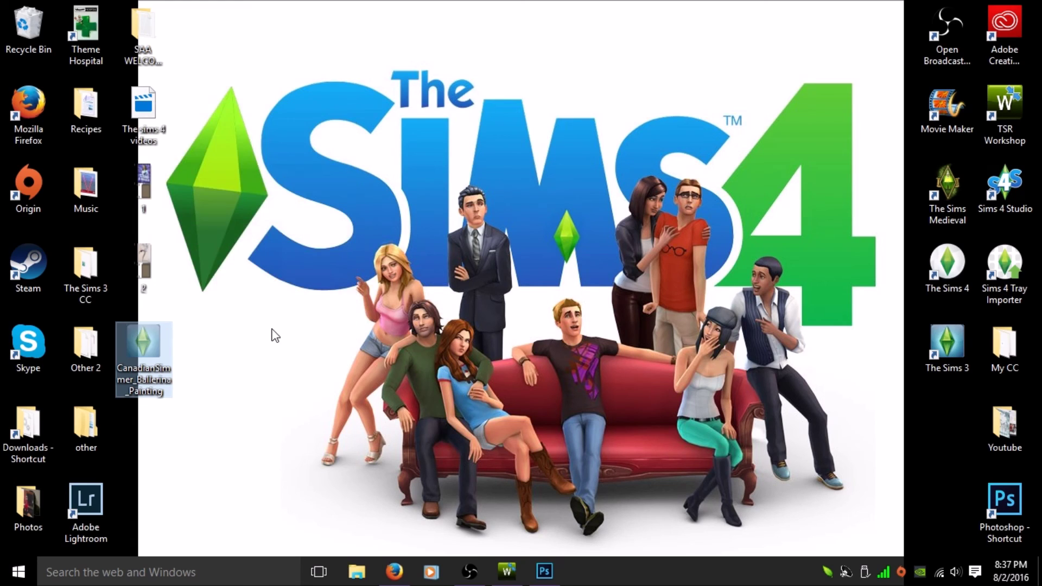
- In a maximized File Explorer, open Documents > Electronic Arts > The Sims 3 > Downloads
{"action": "left_click", "coordinate": [361, 578]}
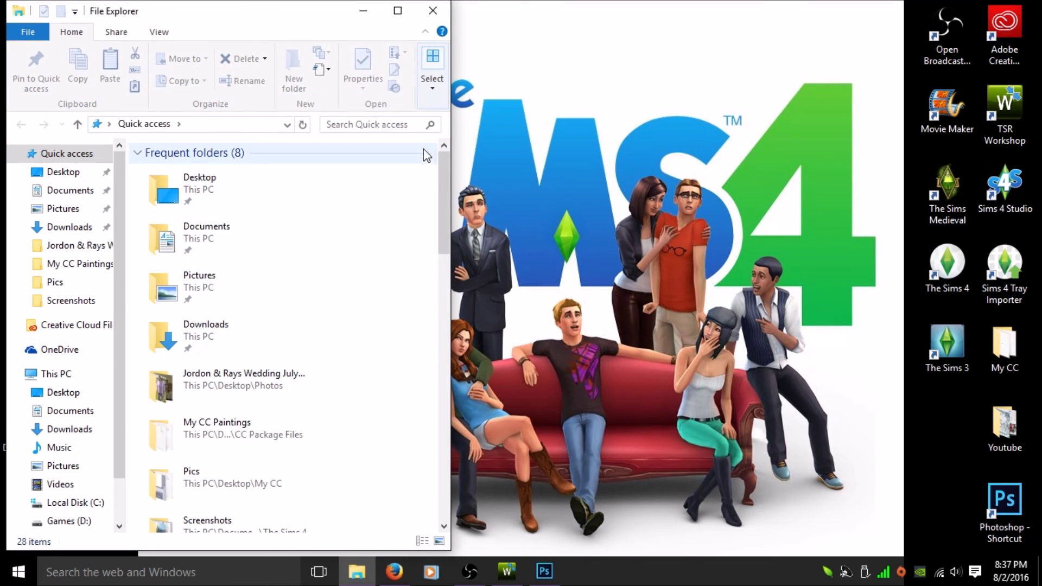
{"action": "left_click_drag", "start_coordinate": [451, 176], "coordinate": [818, 179]}
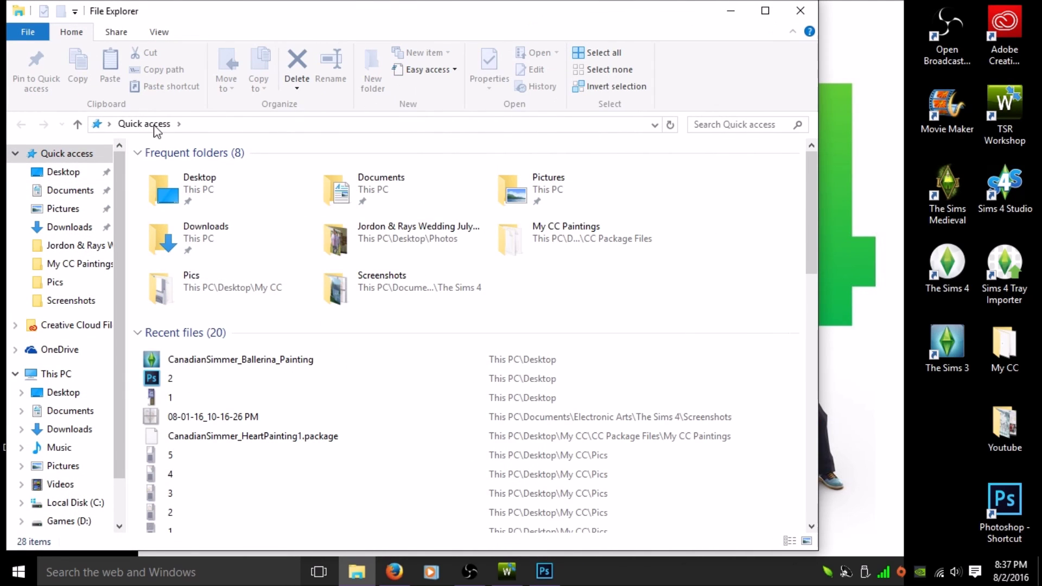
{"action": "left_click", "coordinate": [765, 10]}
{"action": "left_click", "coordinate": [63, 183]}
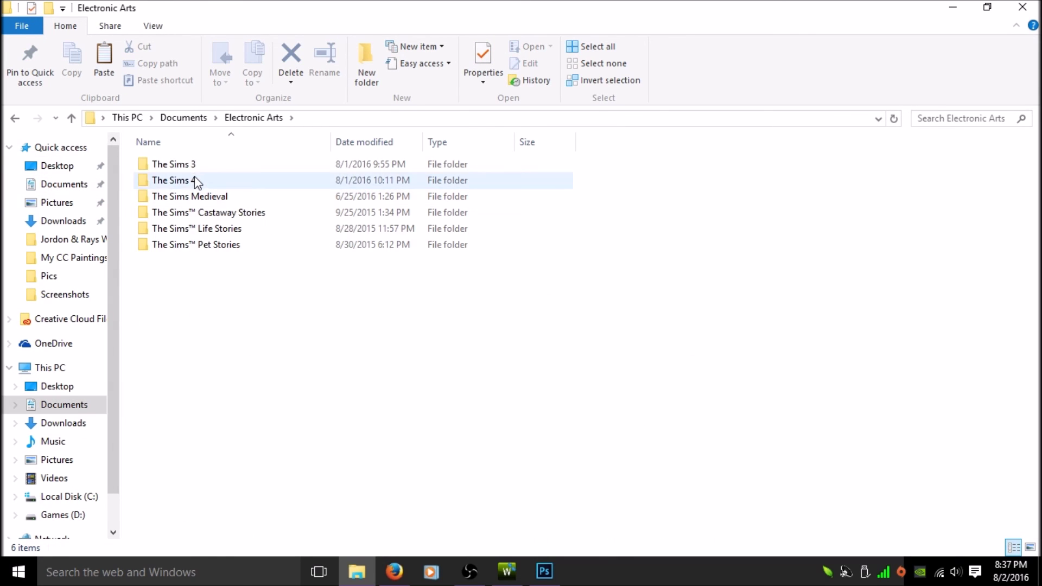
{"action": "double_click", "coordinate": [196, 165]}
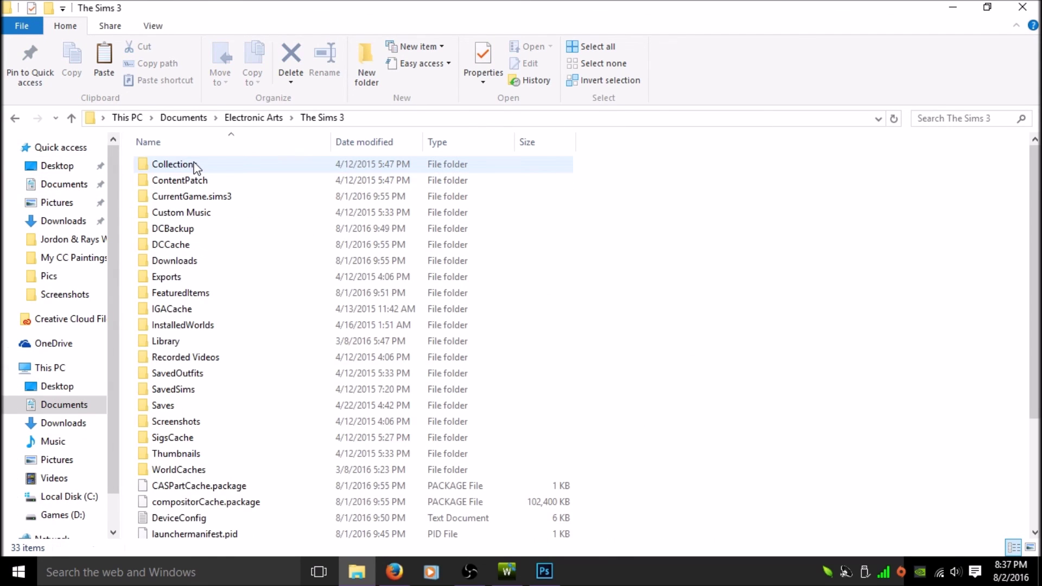
{"action": "double_click", "coordinate": [187, 261]}
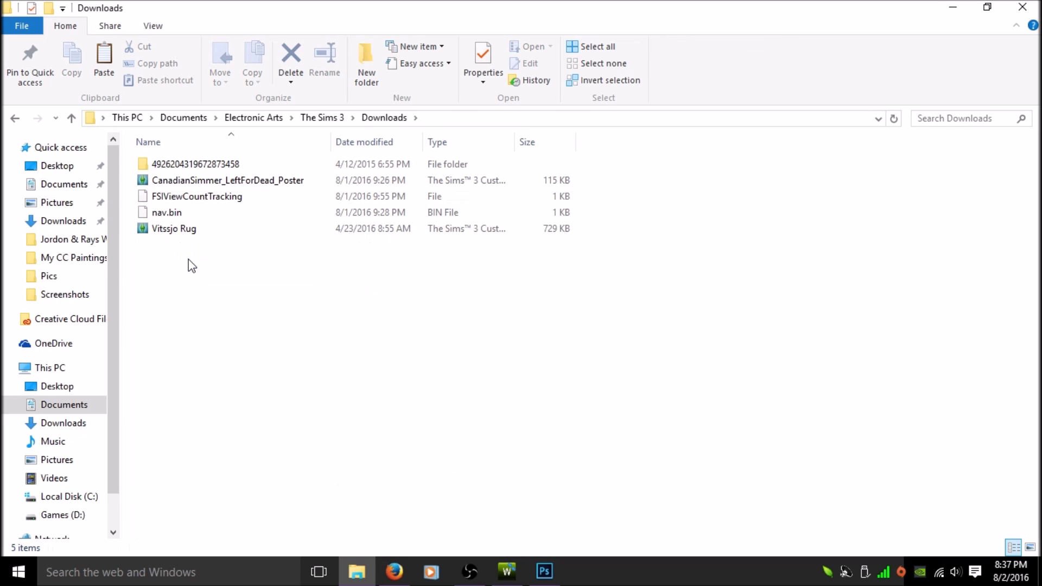
- Paste the ballerina Sims3Pack into Downloads and minimize File Explorer
{"action": "right_click", "coordinate": [188, 260]}
{"action": "left_click", "coordinate": [225, 366]}
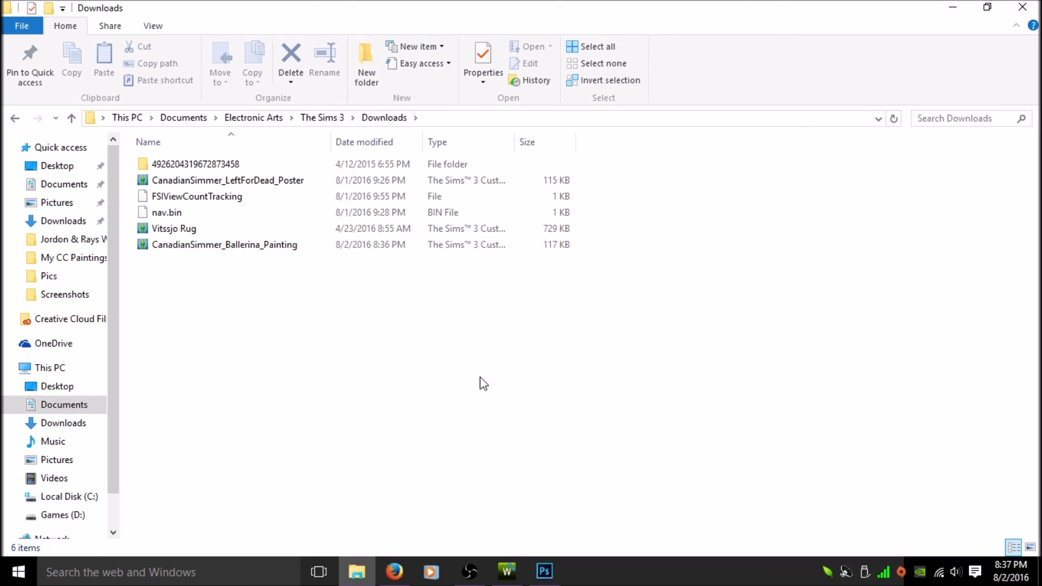
{"action": "left_click", "coordinate": [951, 9]}
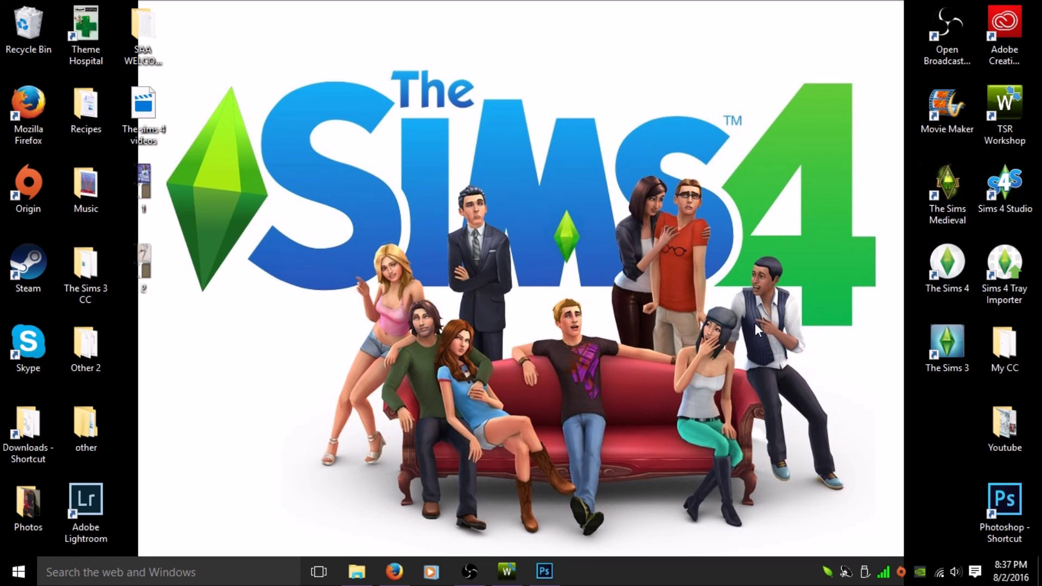